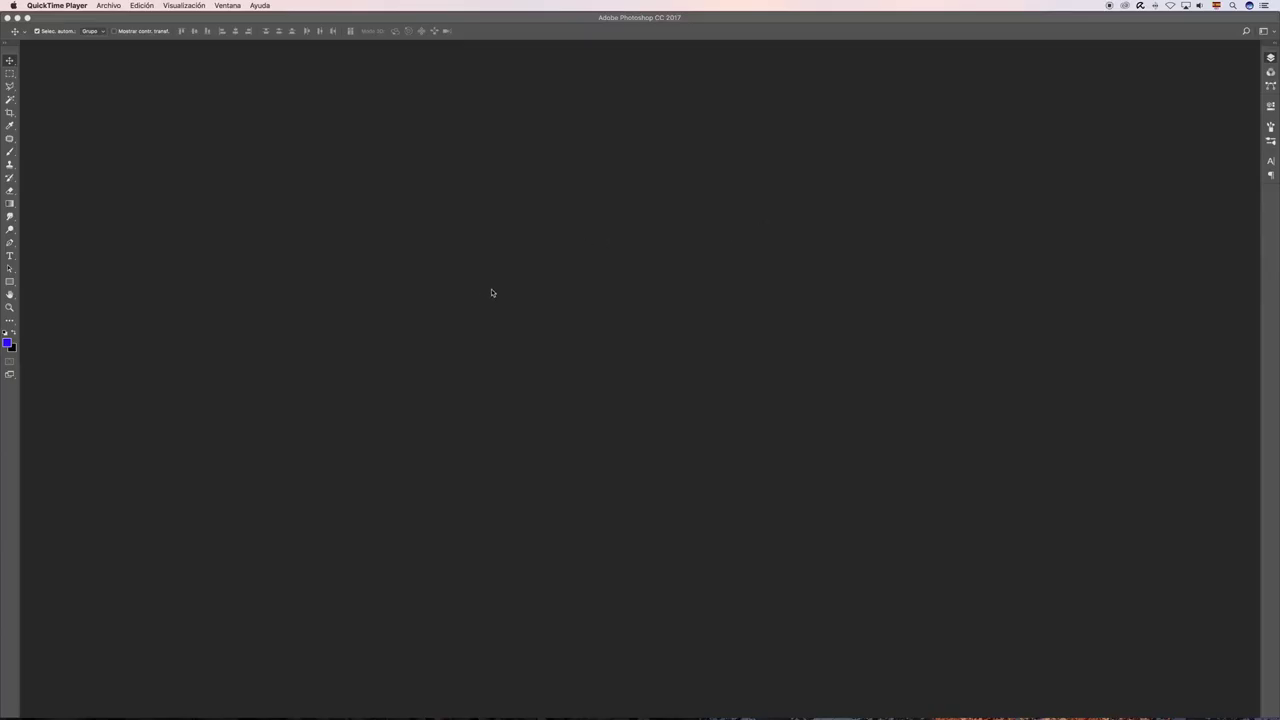
# Bring Photoshop forward and open the Archivo > Secuencias de comandos submenu
pyautogui.click(338, 288)
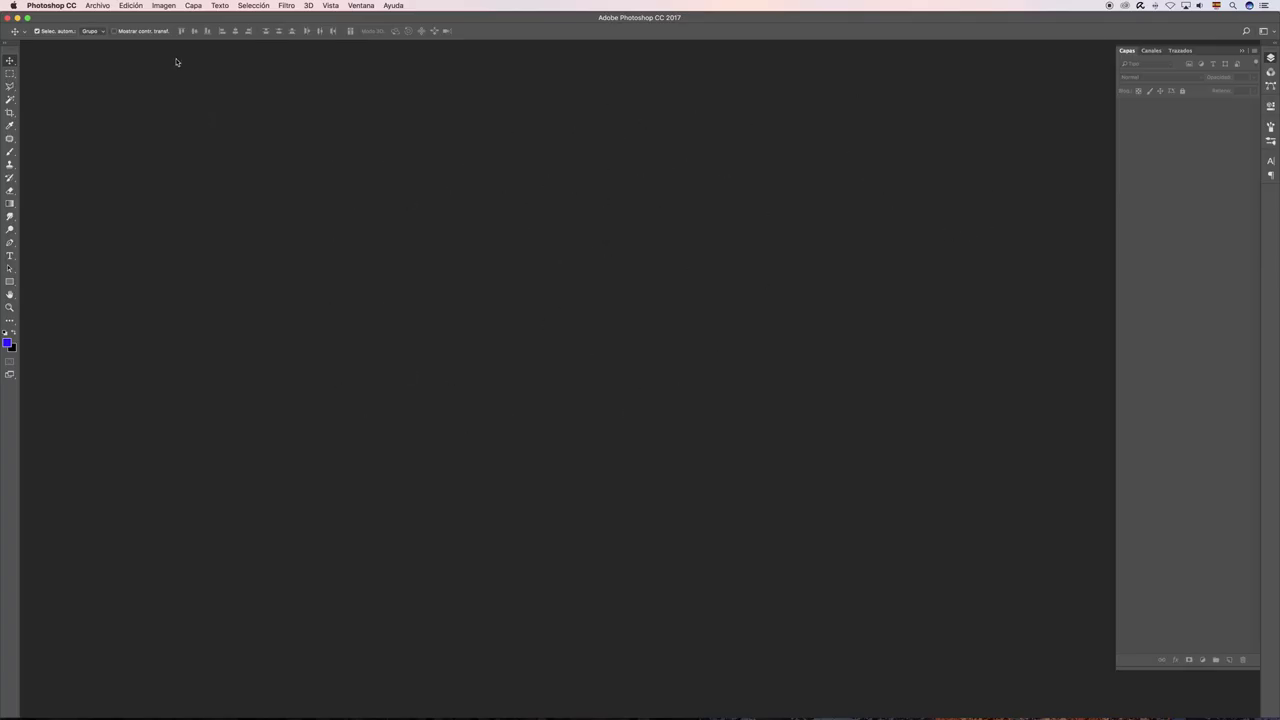
pyautogui.click(97, 7)
pyautogui.moveTo(133, 231)
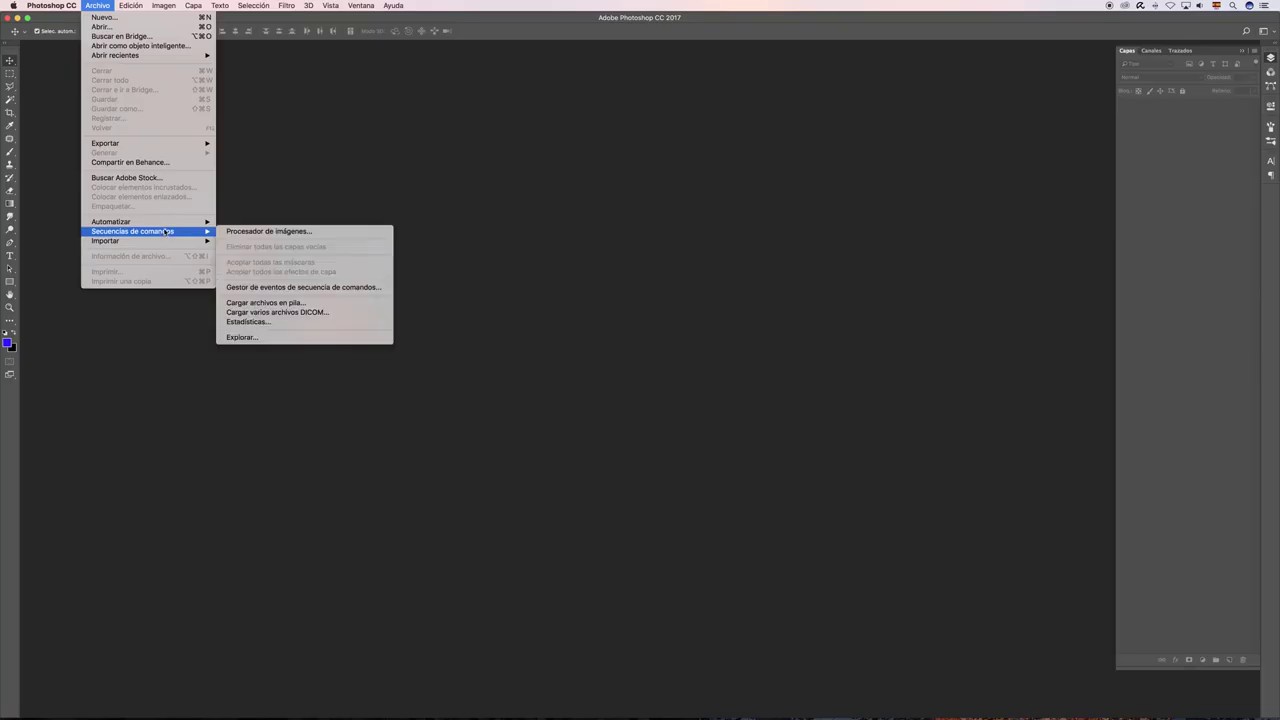
# Start Cargar archivos en pila with Usar kept on Archivos, and open the Explorar file browser
pyautogui.click(258, 303)
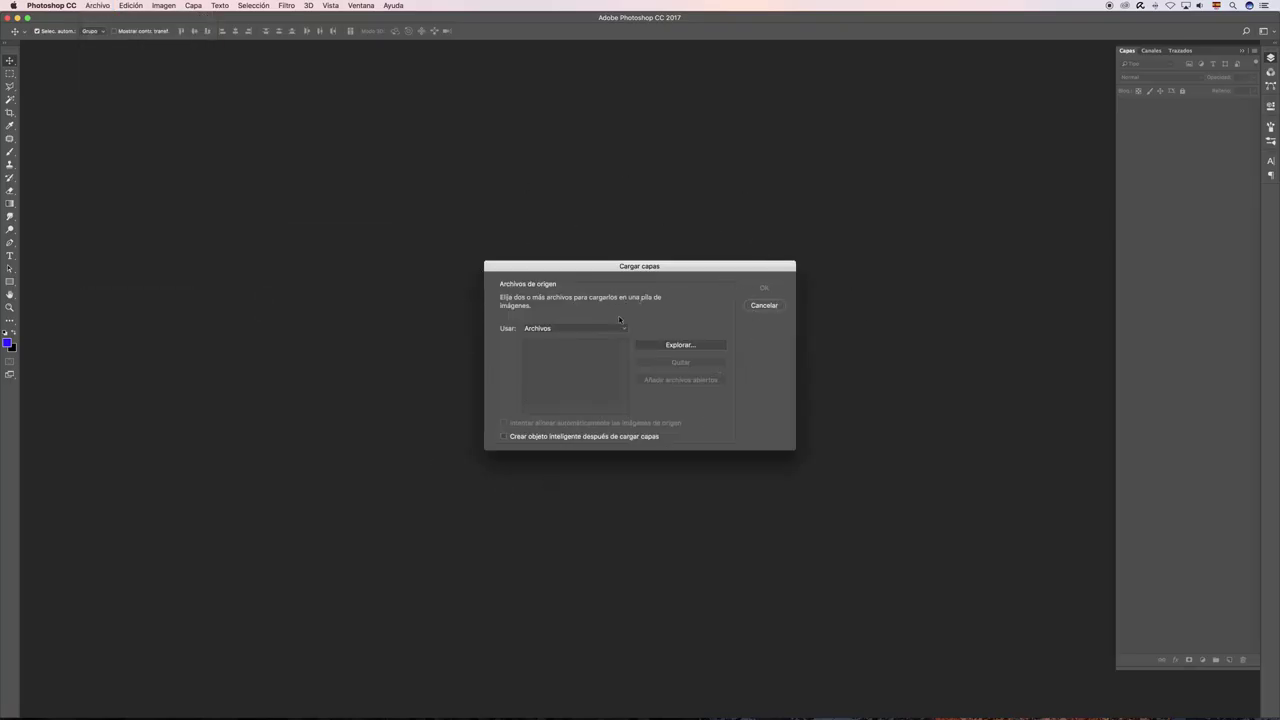
pyautogui.moveTo(660, 267); pyautogui.dragTo(627, 227)
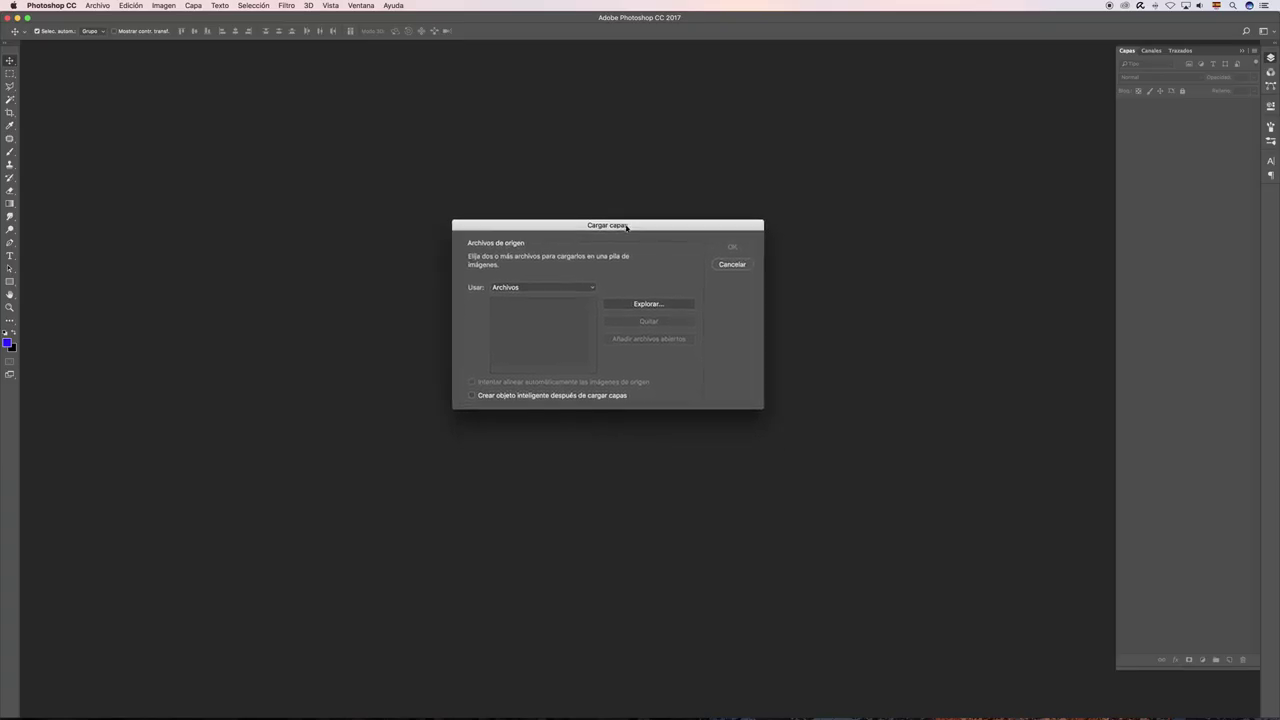
pyautogui.click(591, 289)
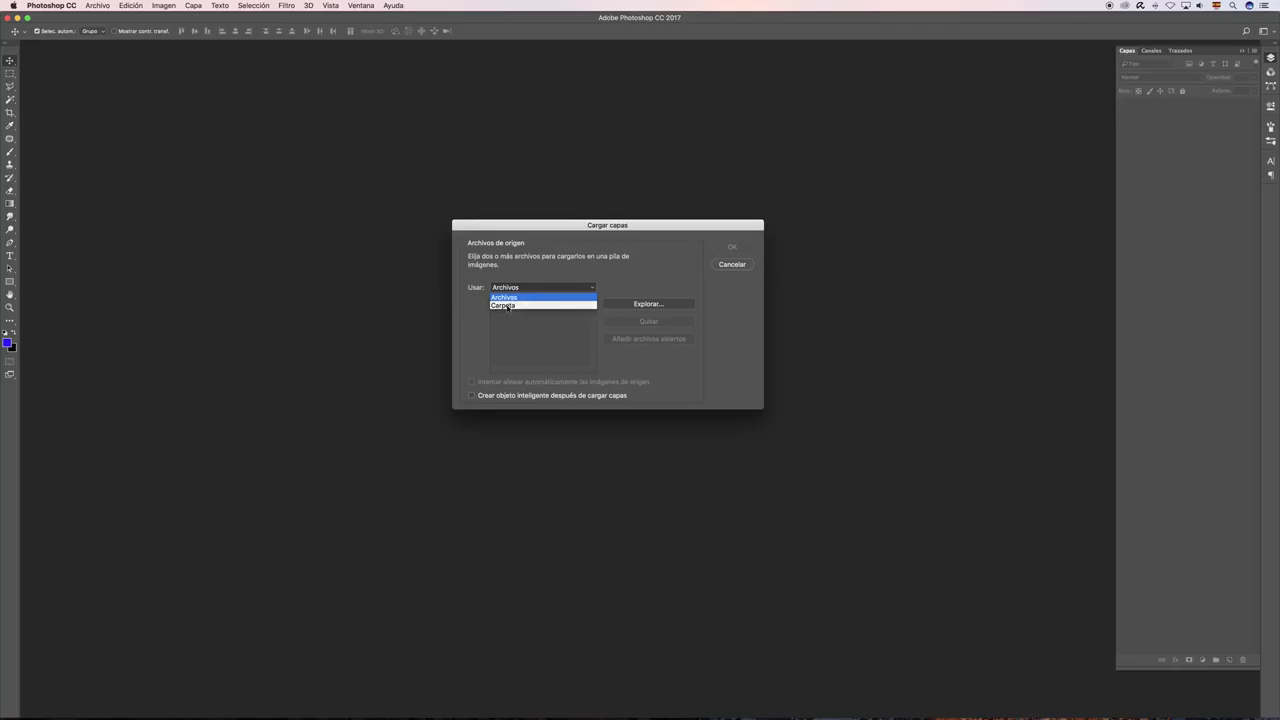
pyautogui.click(513, 298)
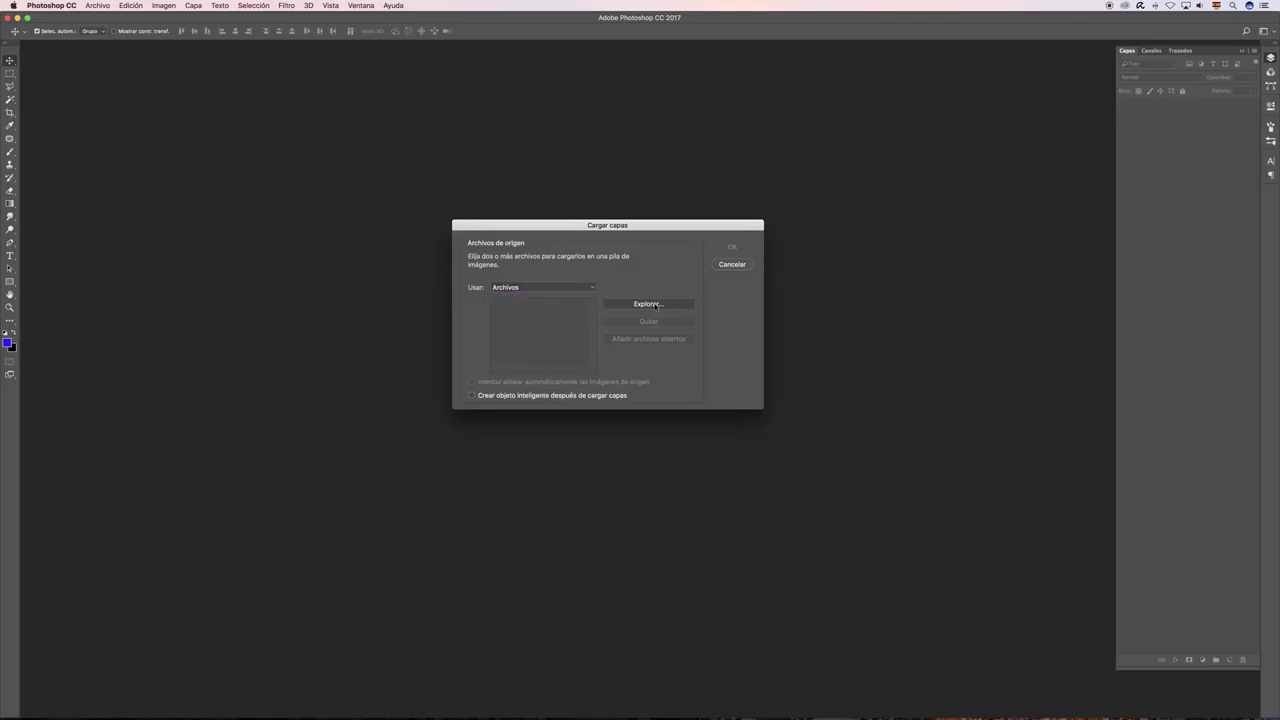
pyautogui.click(653, 302)
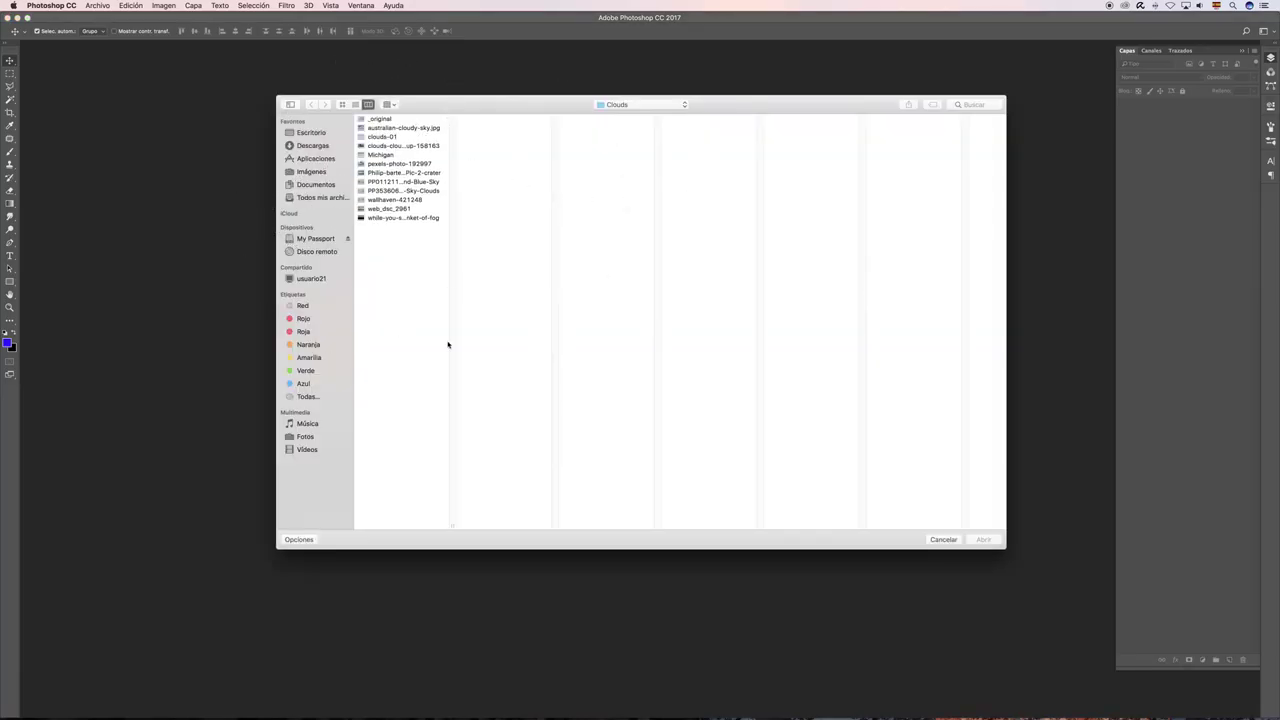
pyautogui.click(316, 240)
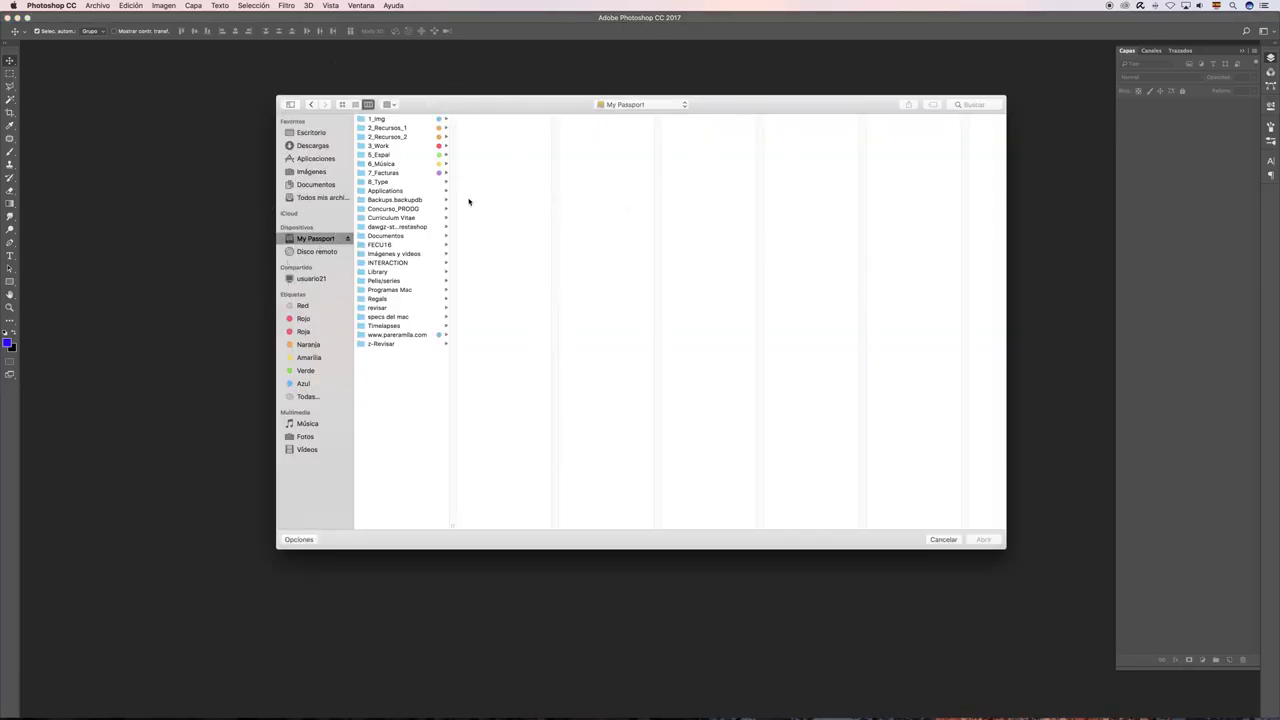
pyautogui.click(398, 336)
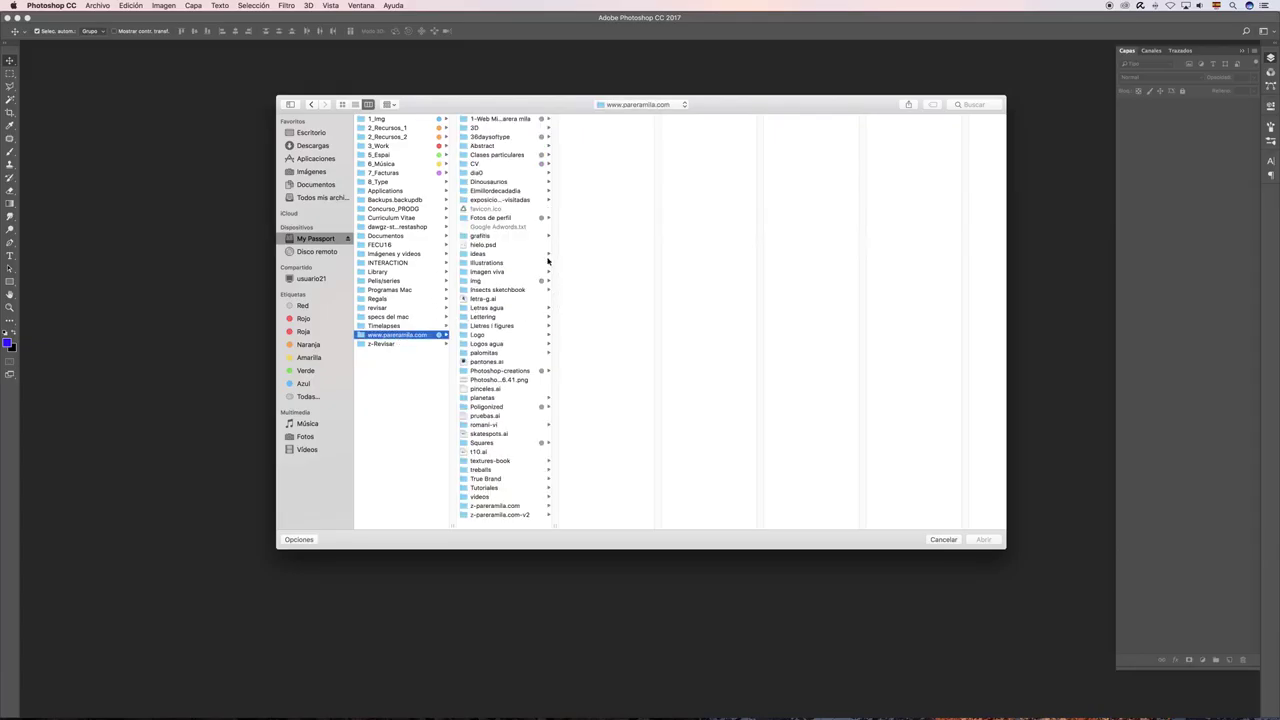
pyautogui.click(502, 372)
pyautogui.scroll(-5, 662, 415)
pyautogui.scroll(-5, 655, 480)
pyautogui.click(584, 498)
pyautogui.click(688, 164)
pyautogui.click(812, 119)
pyautogui.keyDown('shift'); pyautogui.click(825, 137); pyautogui.keyUp('shift')
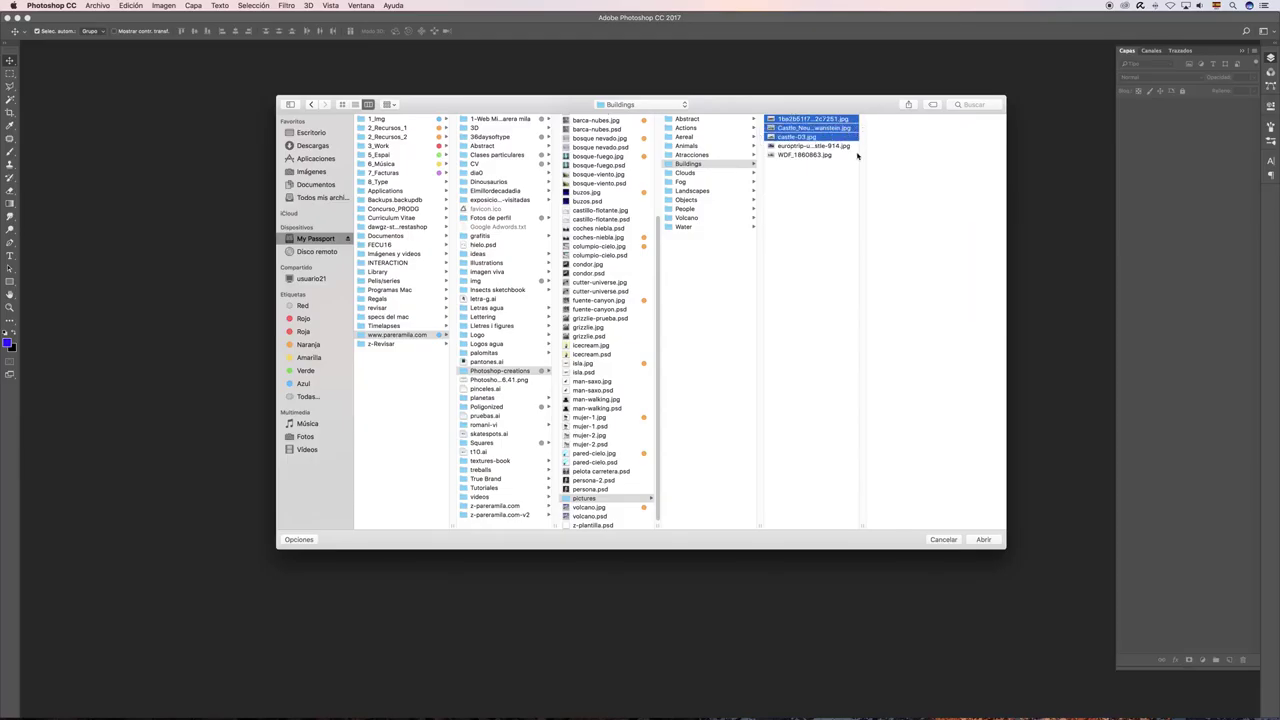
pyautogui.click(985, 539)
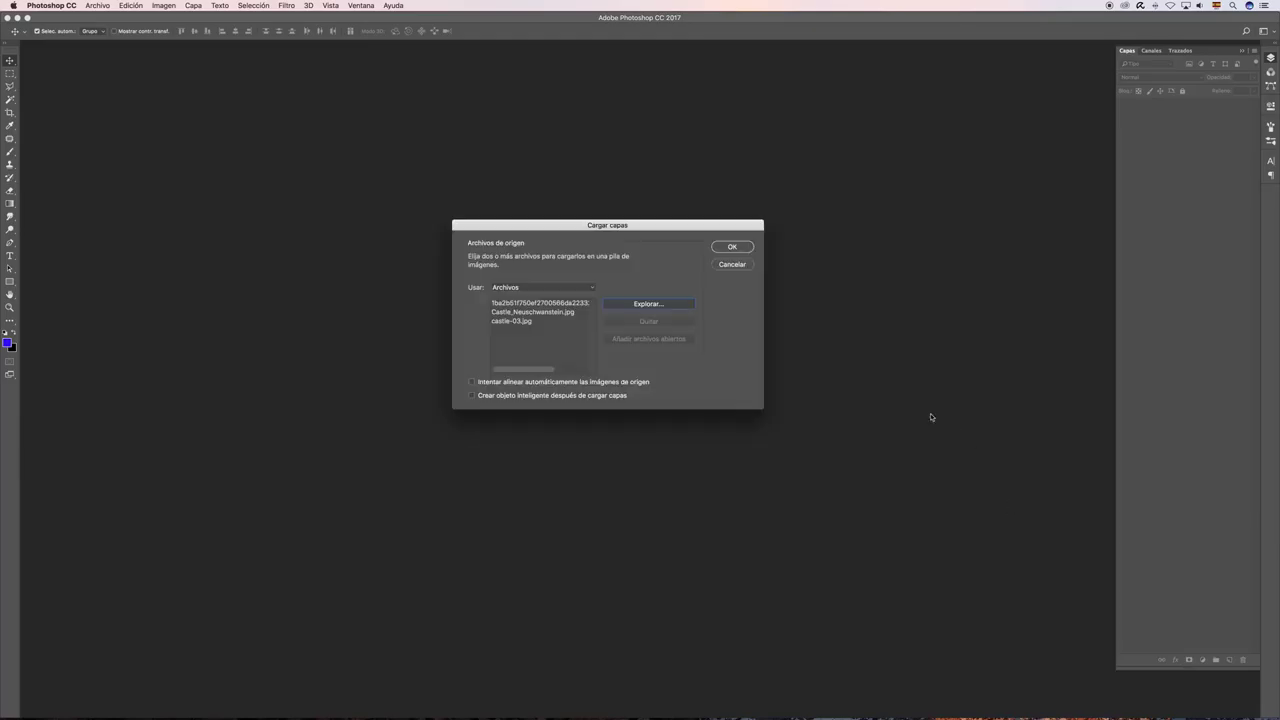
# Confirm Cargar capas to stack Castle_Neuschwanstein.jpg, castle-03.jpg and the foggy castle as layers
pyautogui.click(558, 311)
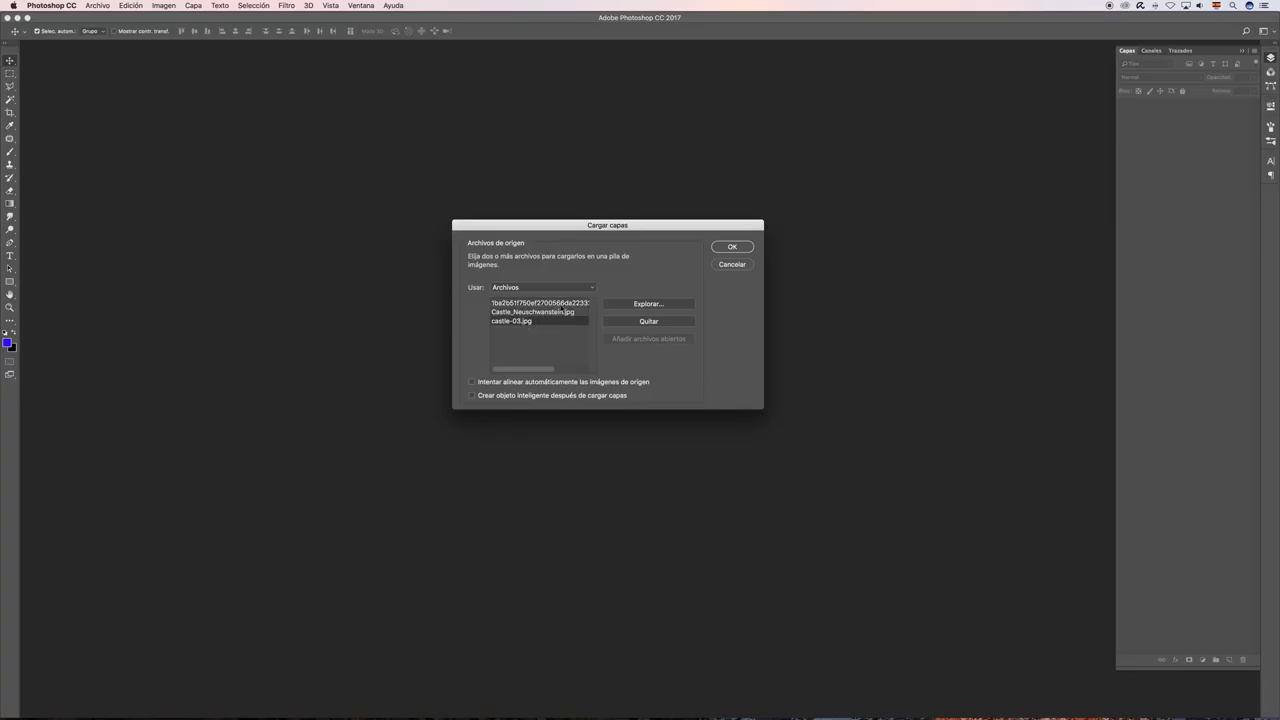
pyautogui.click(556, 303)
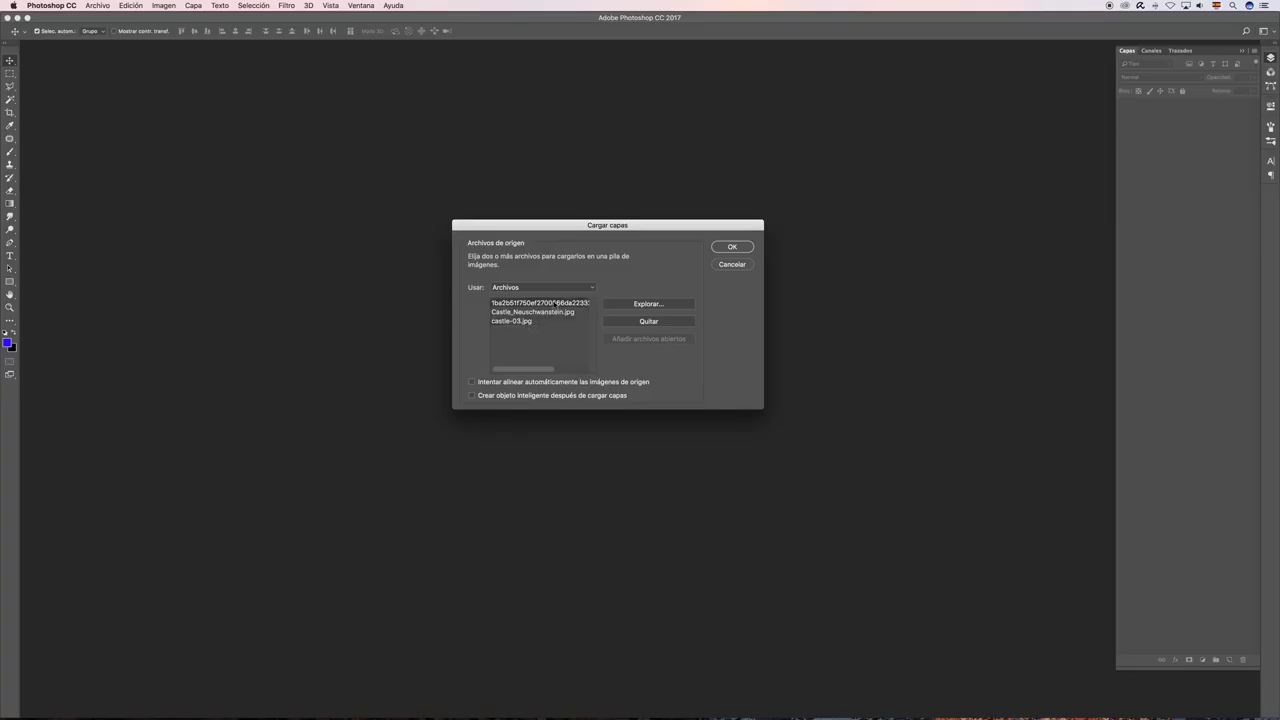
pyautogui.click(732, 247)
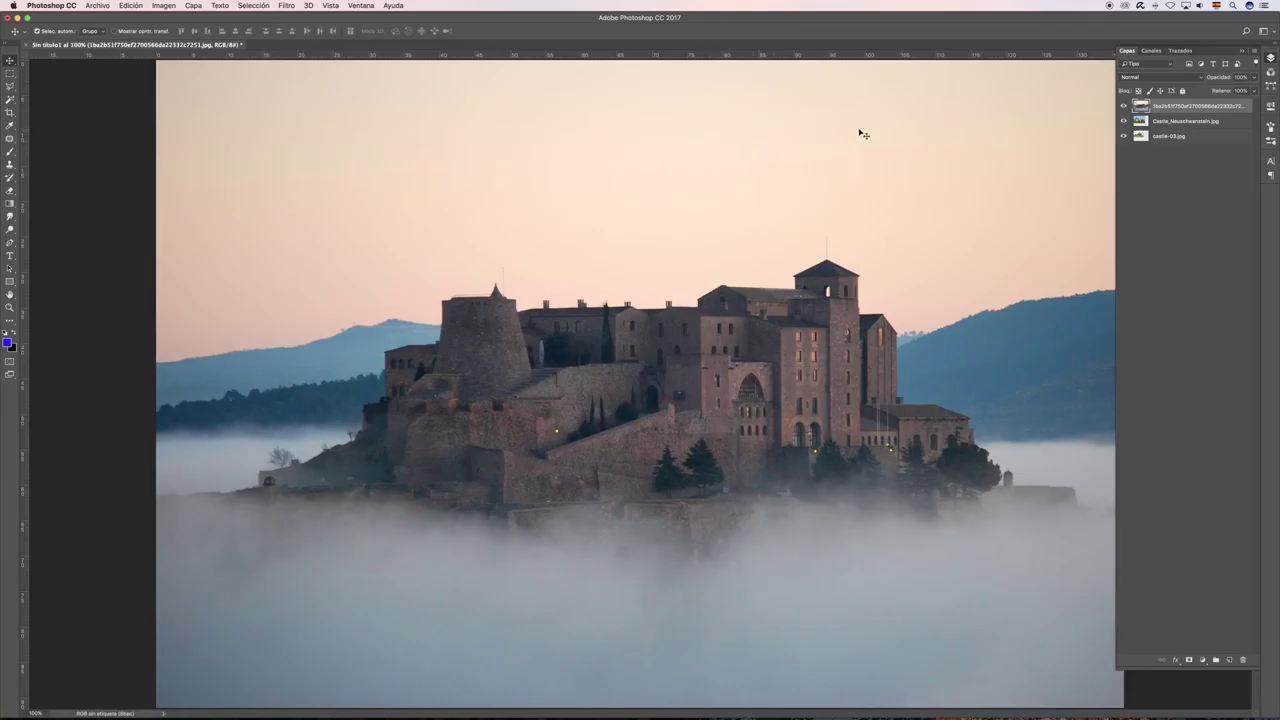
# Zoom out to 50% and hide the top two layers to view castle-03 alone
pyautogui.hotkey('ctrl', '-')
pyautogui.hotkey('ctrl', '-')
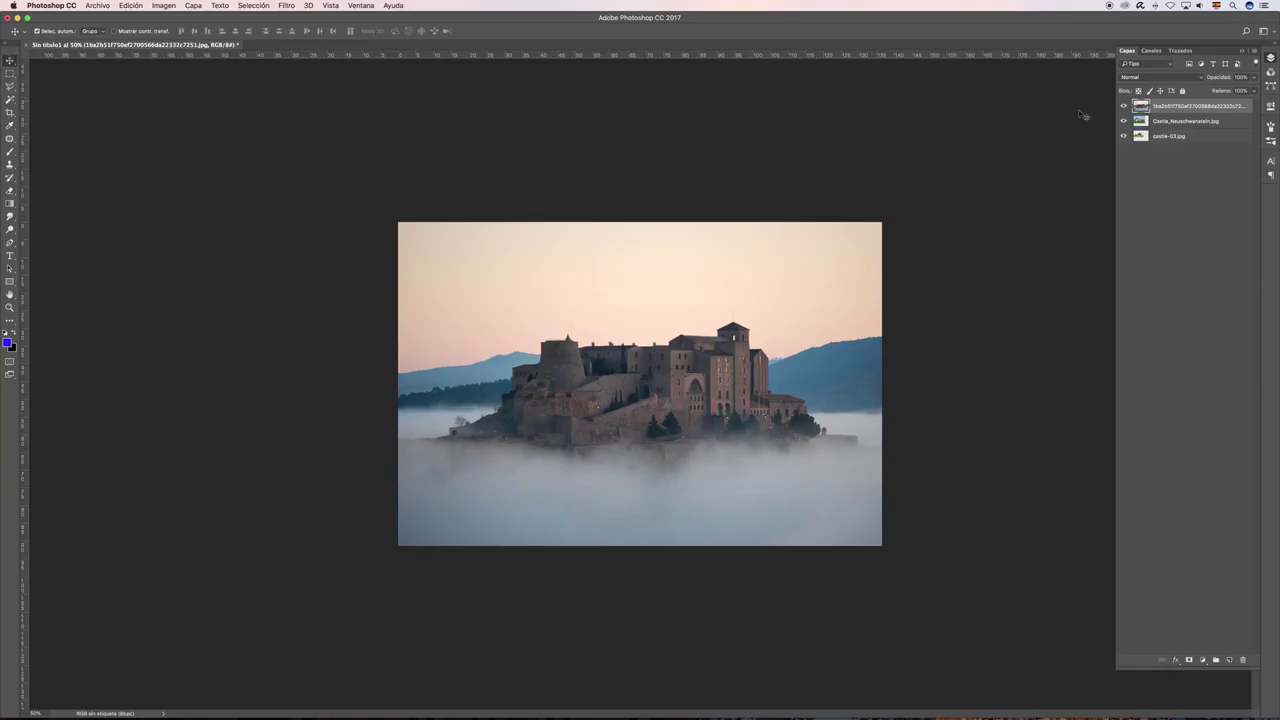
pyautogui.click(1124, 106)
pyautogui.click(1124, 136)
pyautogui.click(1124, 136)
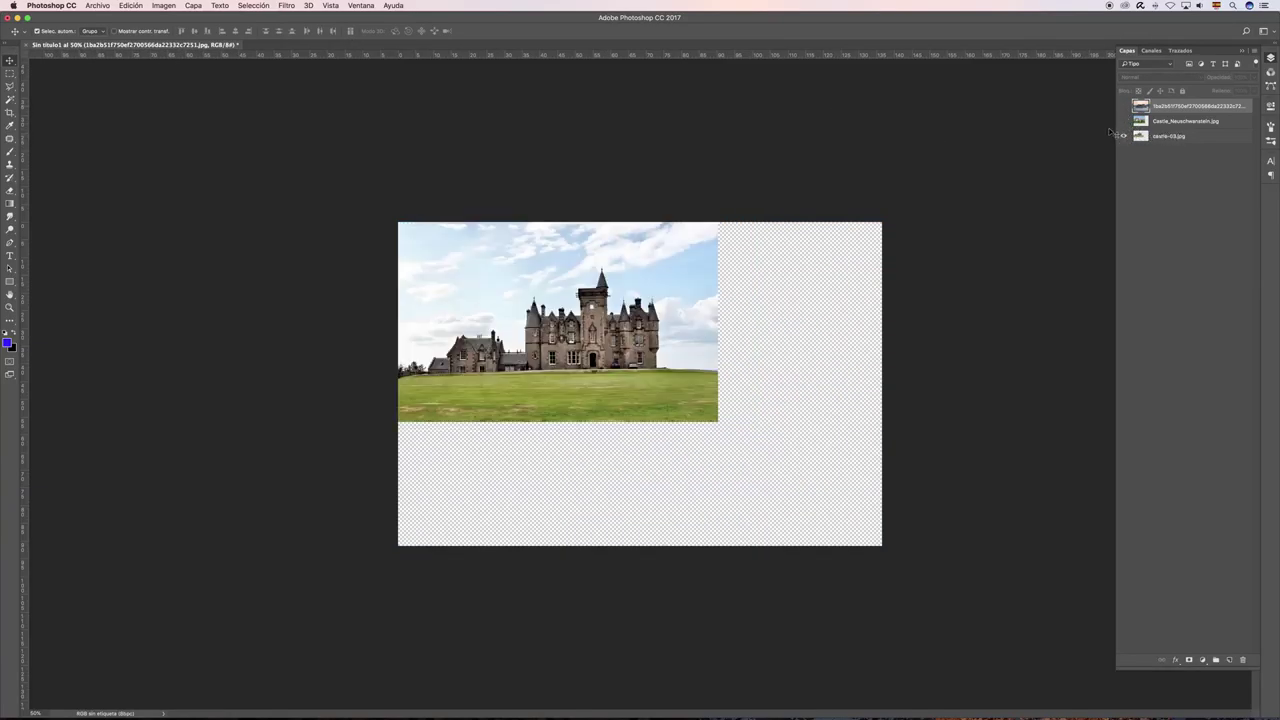
pyautogui.click(1124, 136)
# Turn all three castle layers back on and close the stacked document
pyautogui.click(1175, 139)
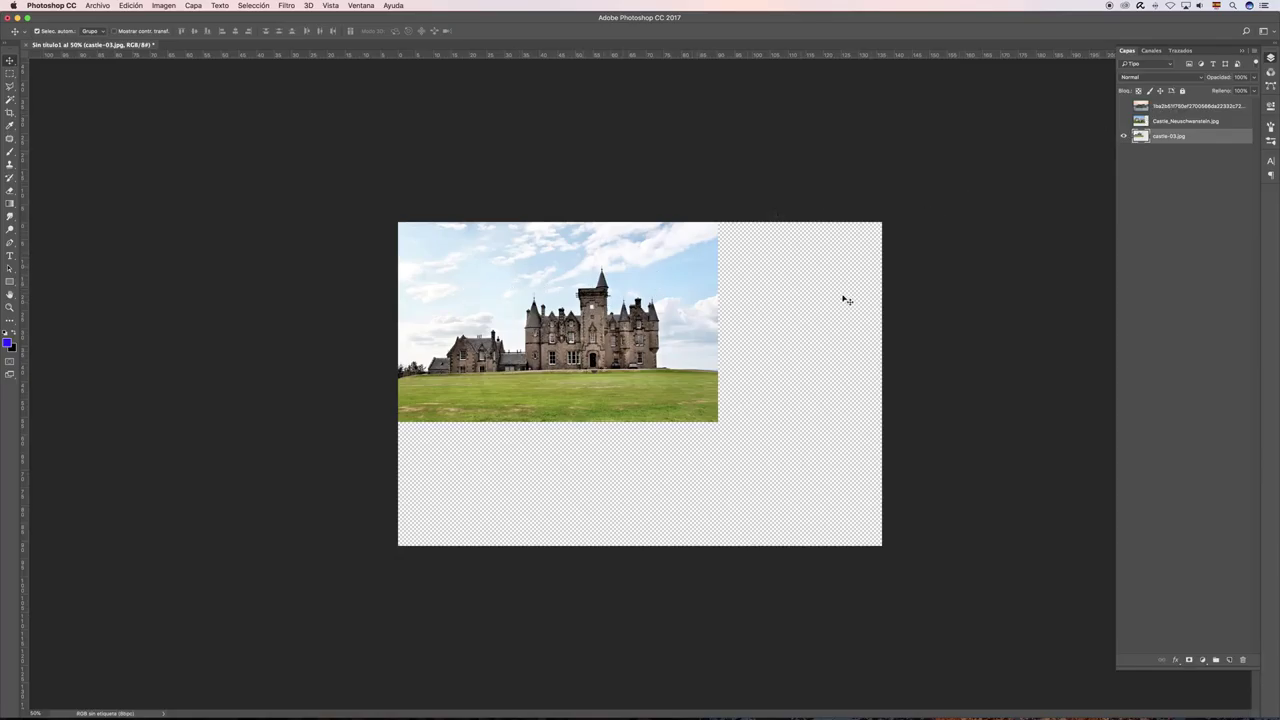
pyautogui.click(1123, 121)
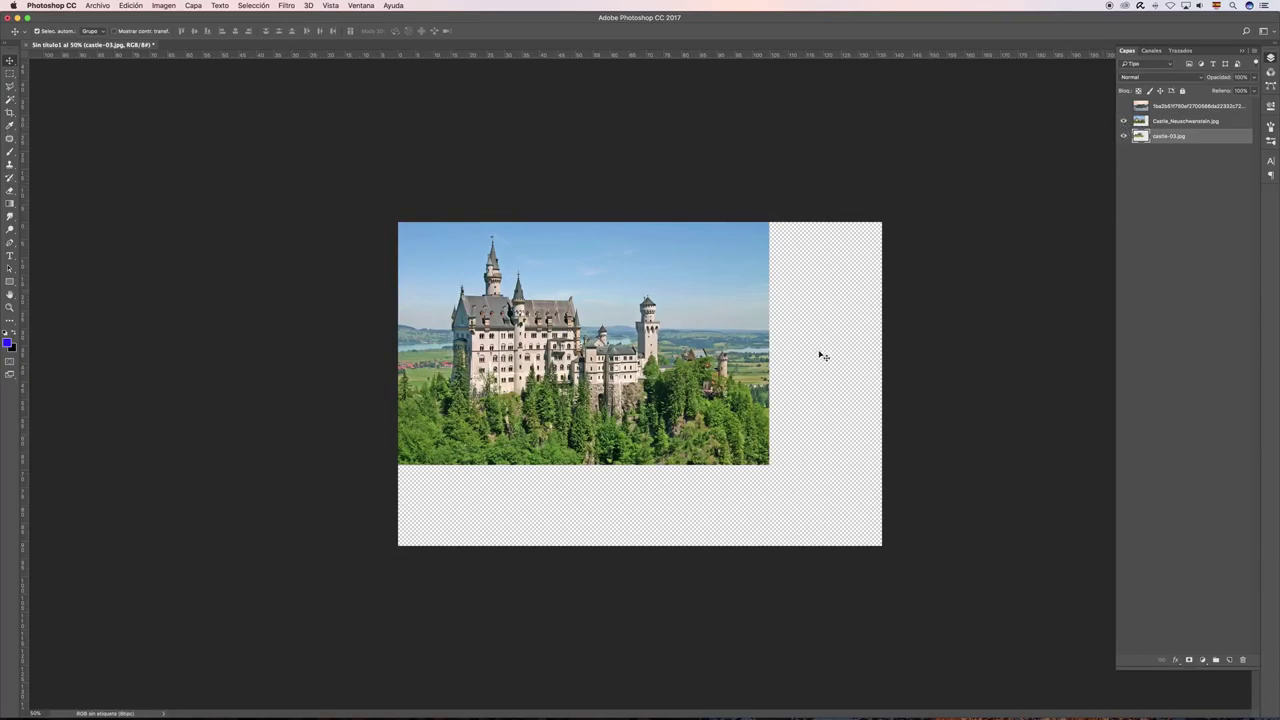
pyautogui.click(1130, 108)
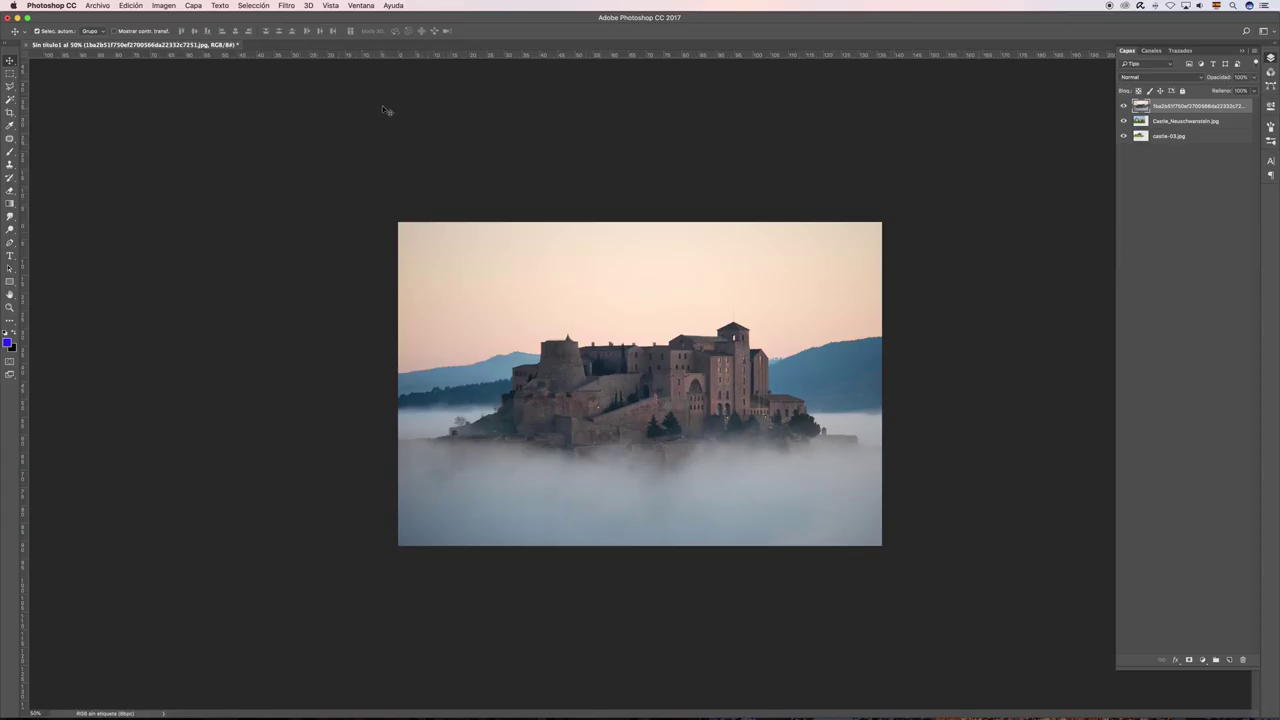
pyautogui.hotkey('ctrl', 'w')
# Discard the castle document and reopen Cargar archivos en pila with Usar set to Carpeta, then browse
pyautogui.hotkey('ctrl', 'd')
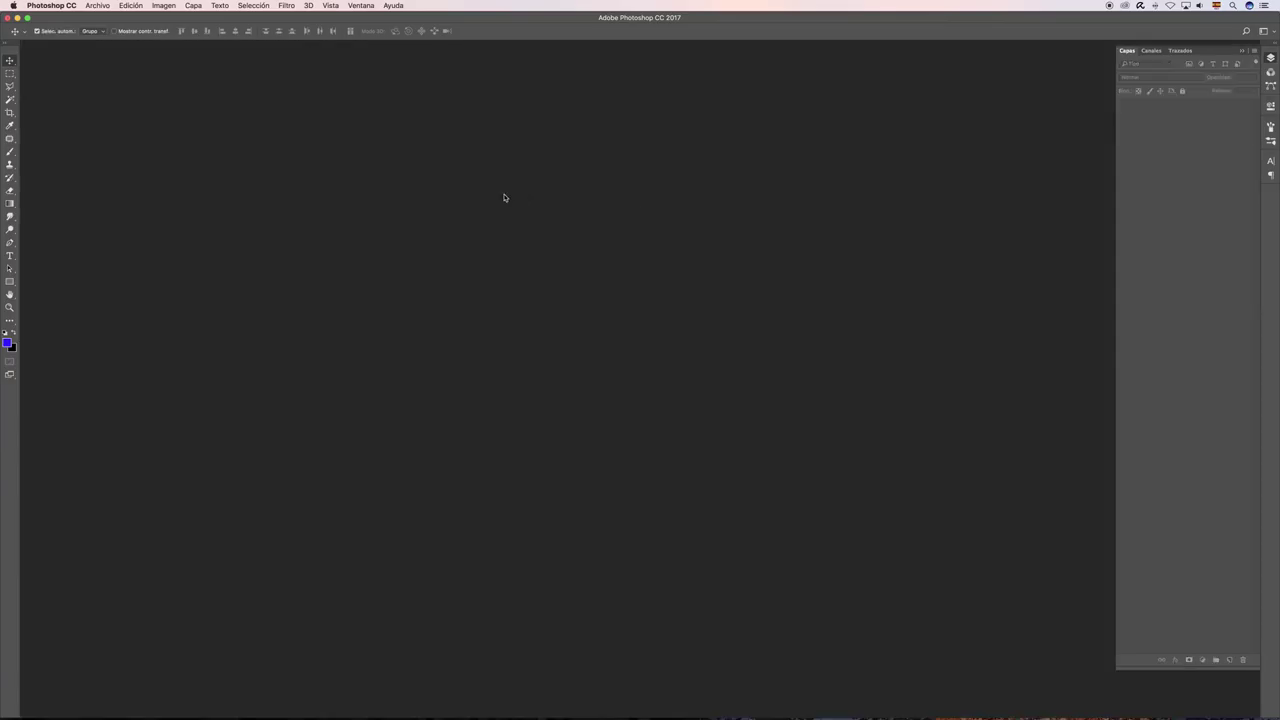
pyautogui.click(99, 6)
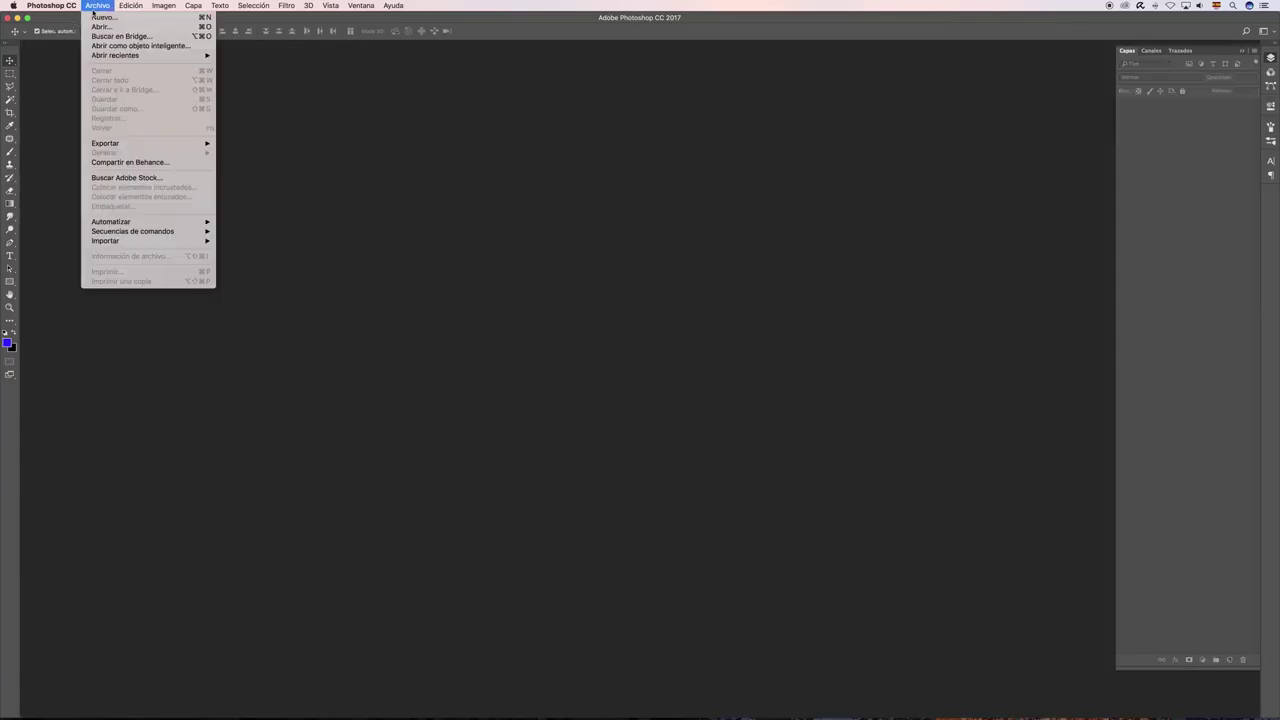
pyautogui.moveTo(133, 231)
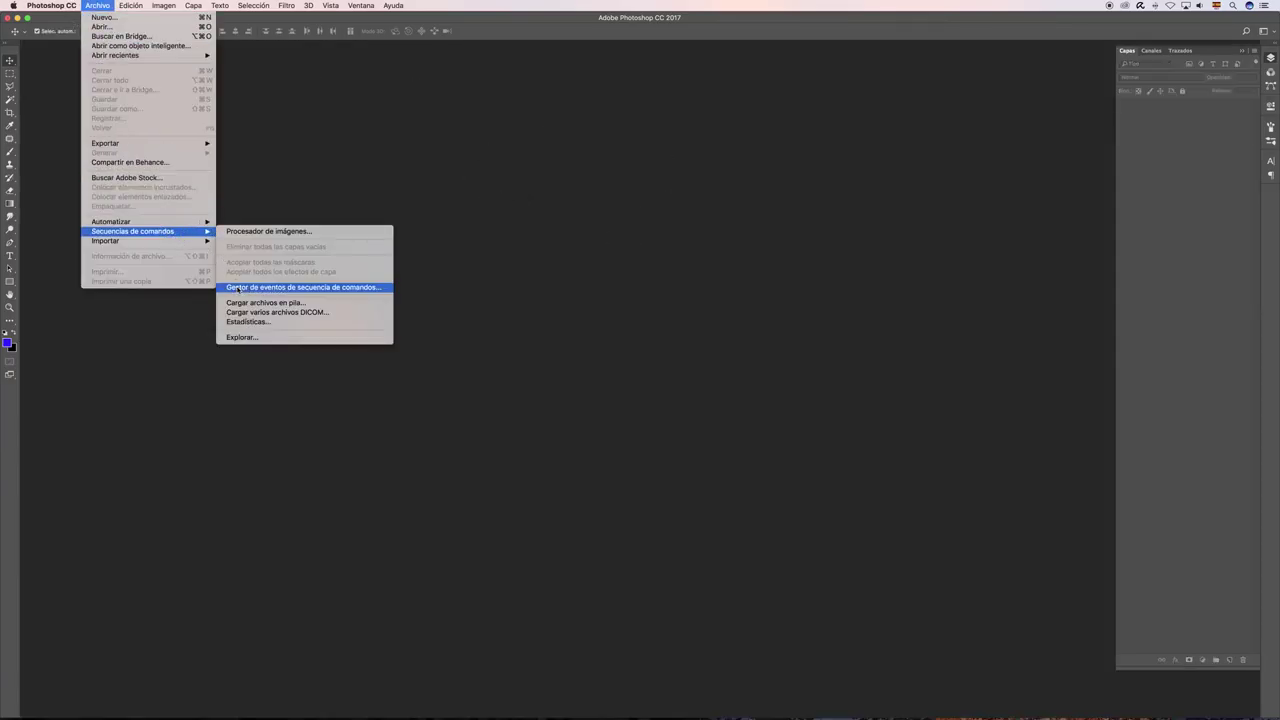
pyautogui.click(262, 304)
pyautogui.click(581, 329)
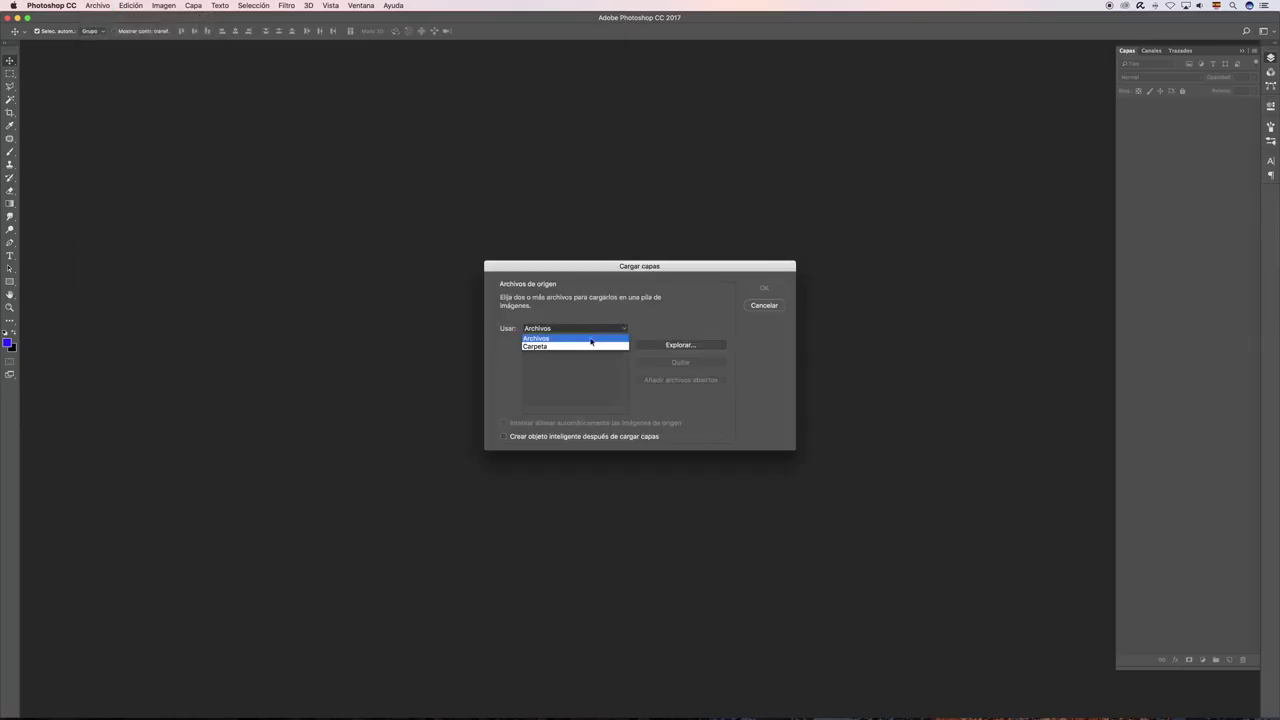
pyautogui.click(567, 348)
pyautogui.click(700, 345)
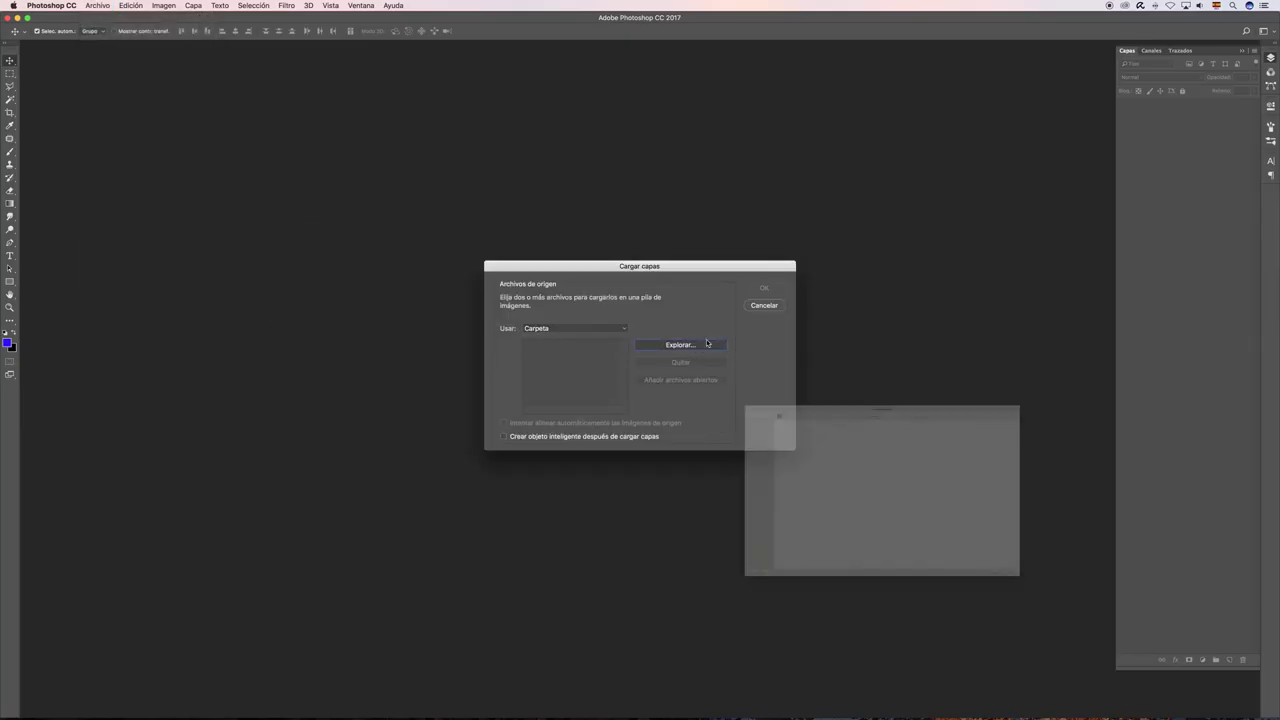
pyautogui.click(582, 415)
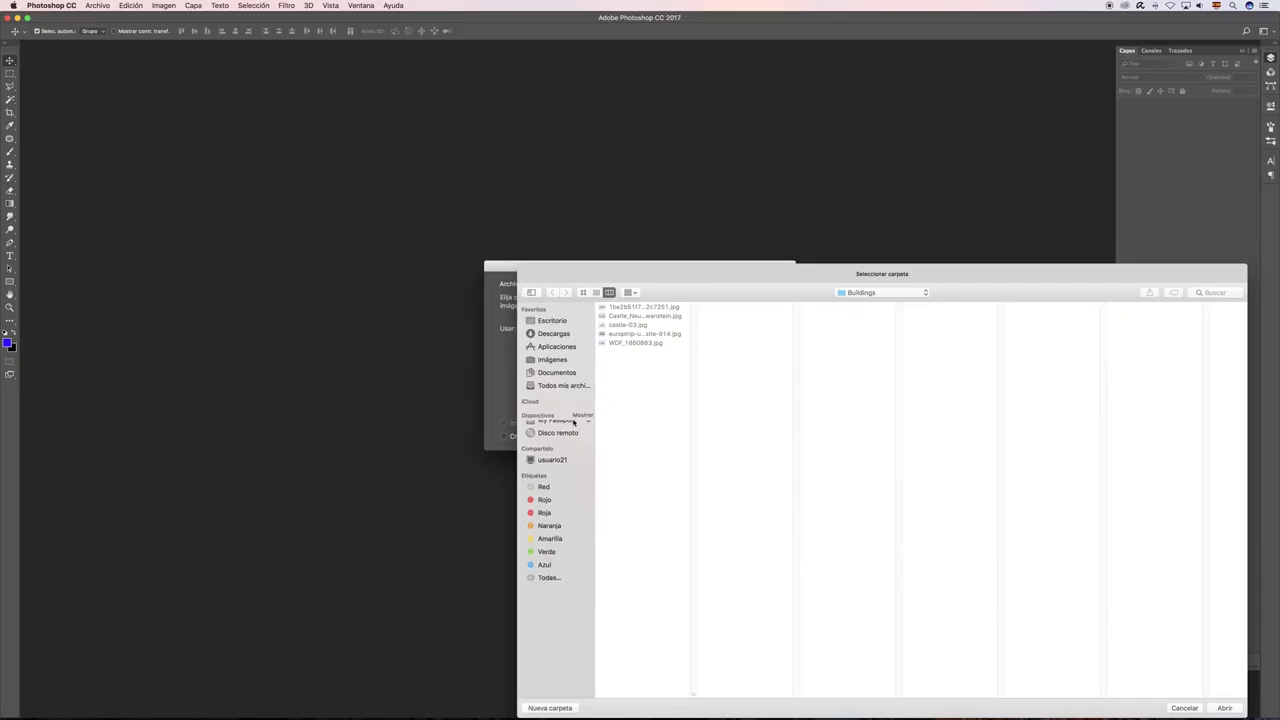
pyautogui.click(581, 415)
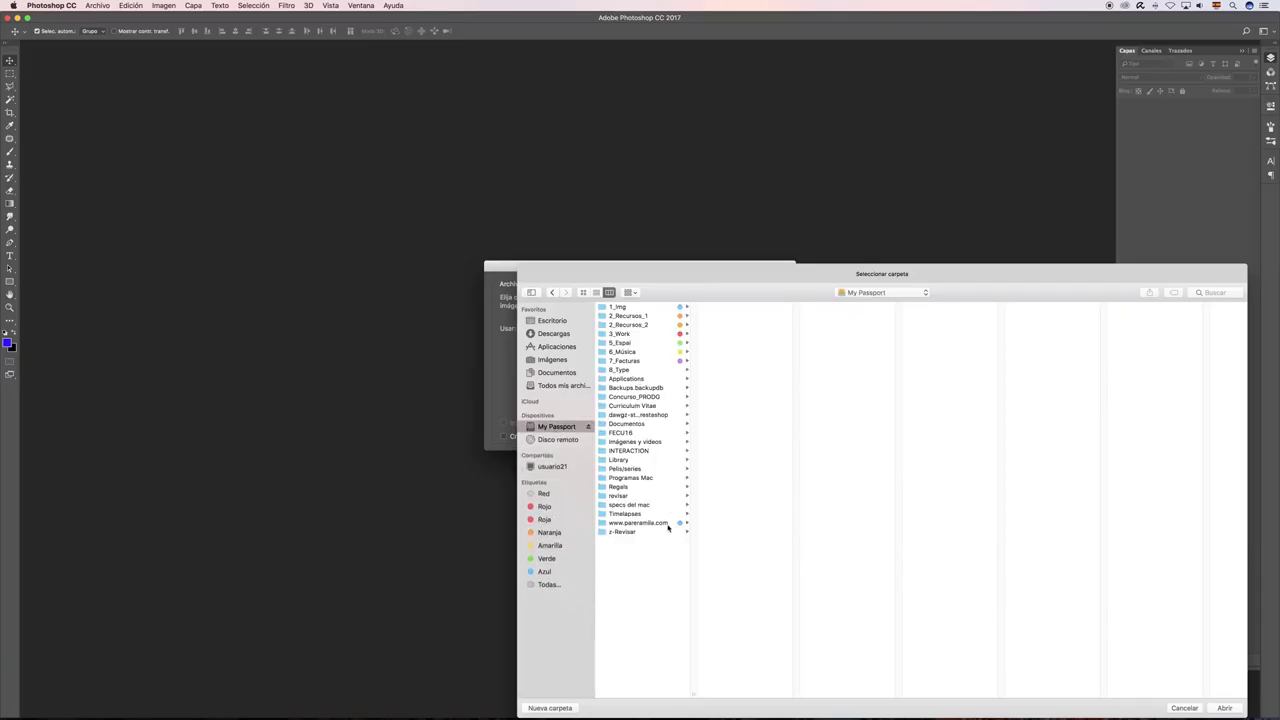
pyautogui.click(660, 523)
pyautogui.scroll(-1, 793, 400)
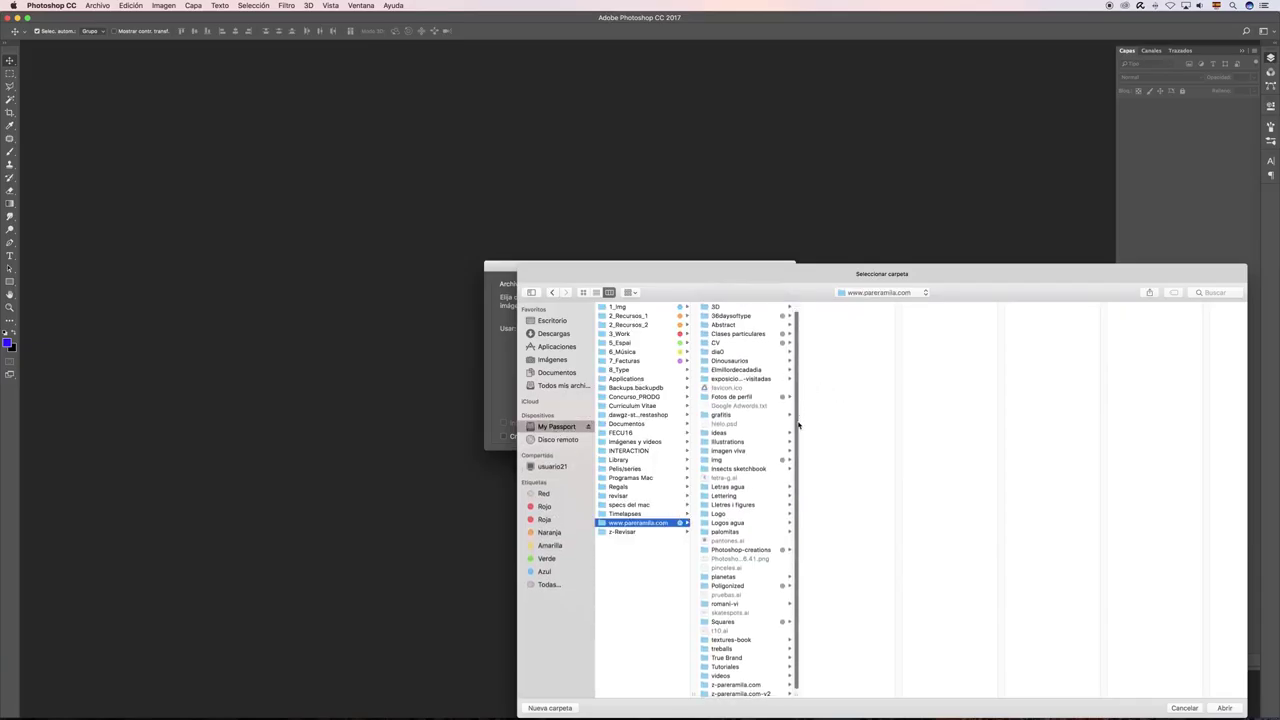
pyautogui.click(740, 549)
pyautogui.scroll(-5, 860, 450)
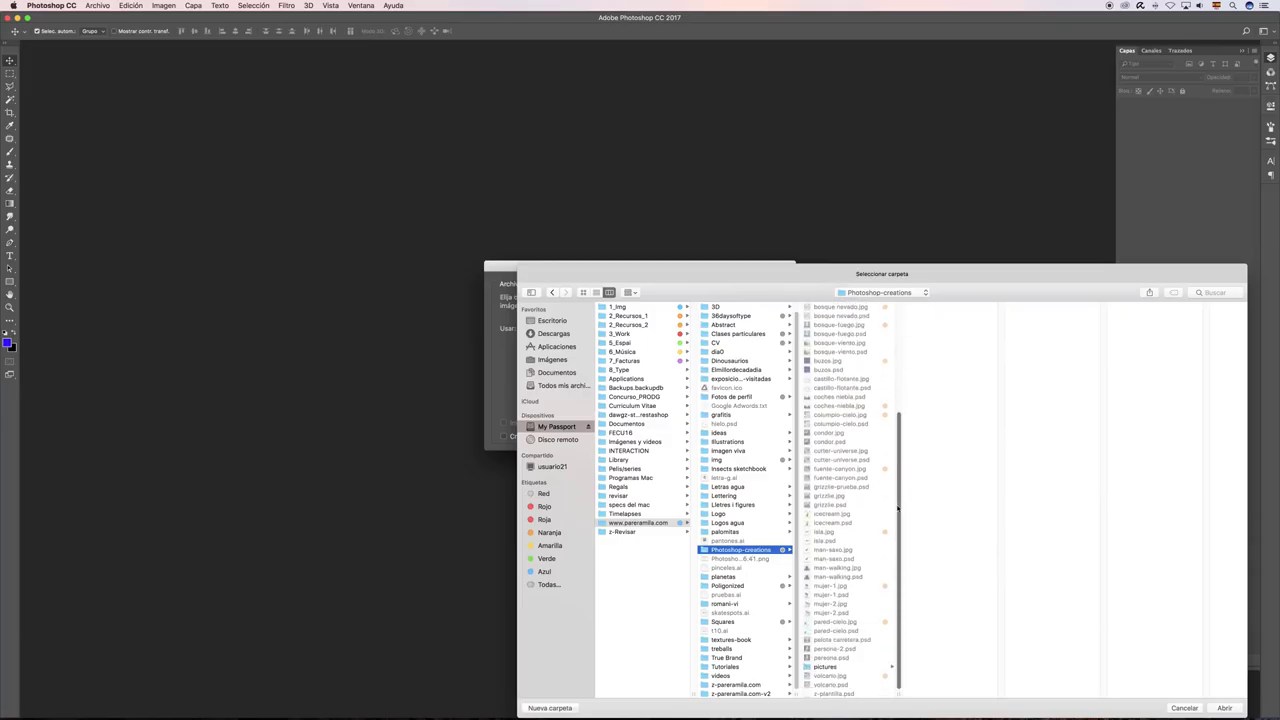
pyautogui.click(845, 666)
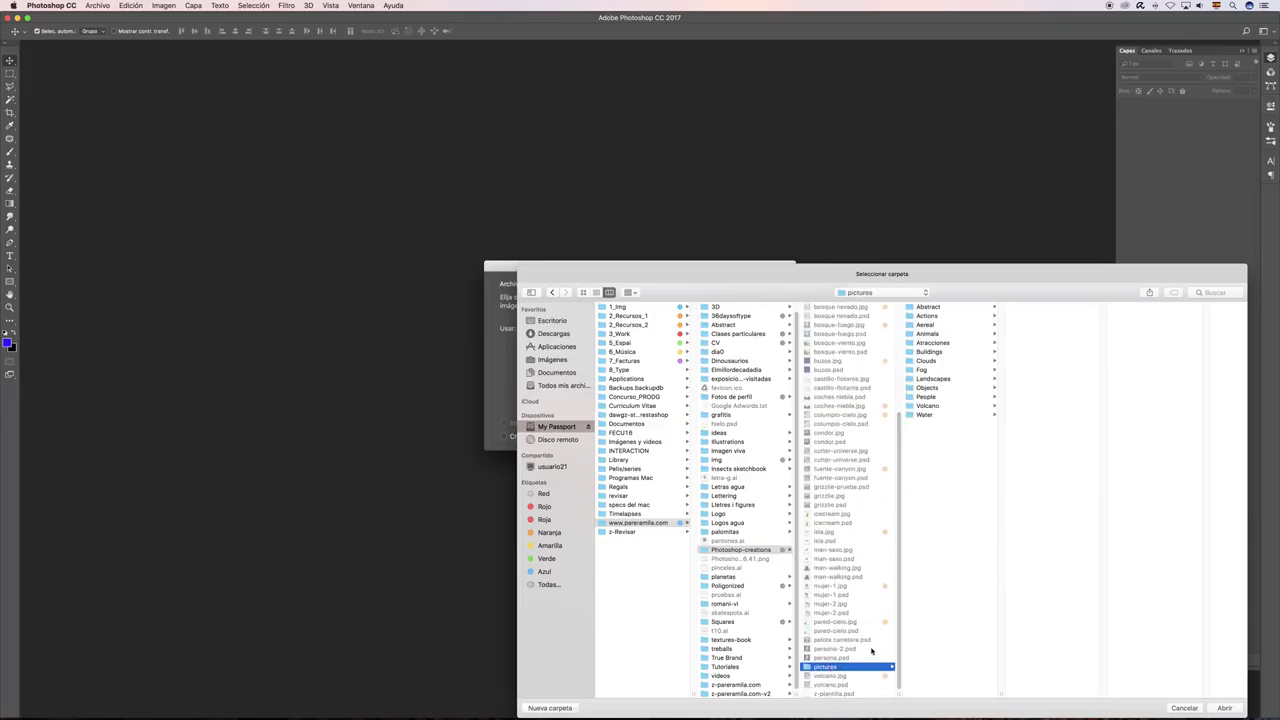
pyautogui.click(931, 362)
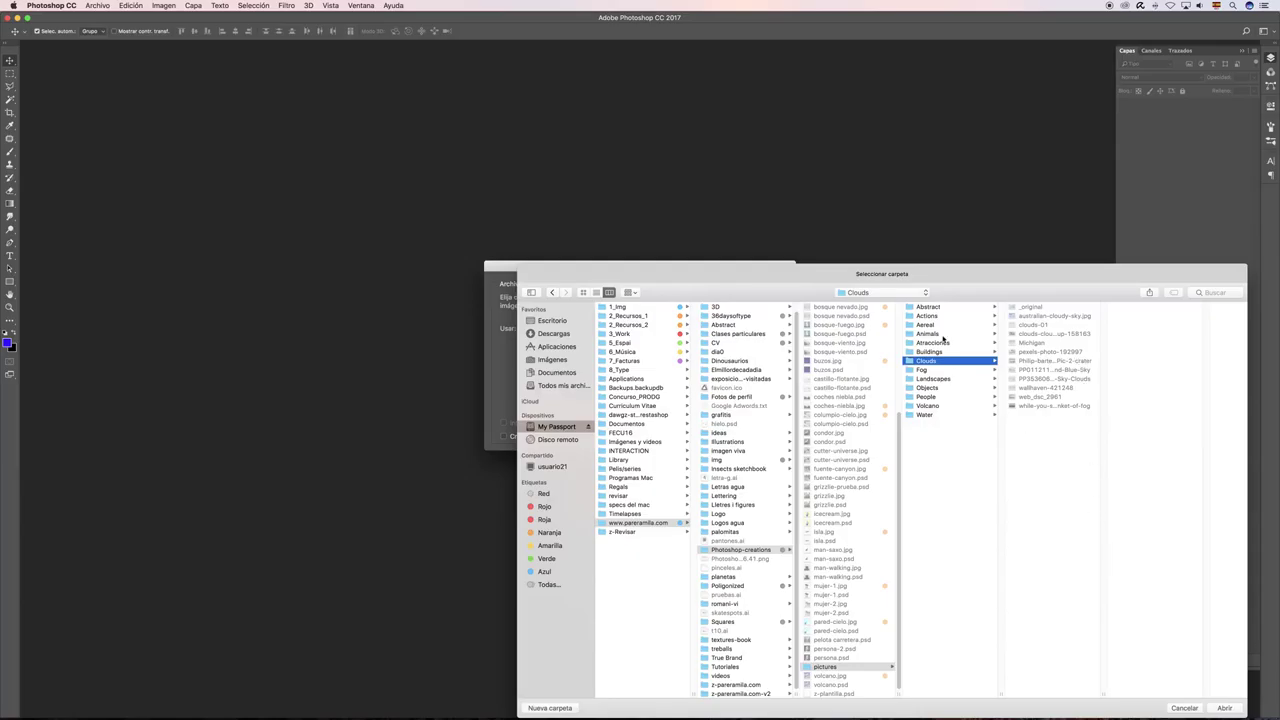
pyautogui.moveTo(945, 283); pyautogui.dragTo(866, 227)
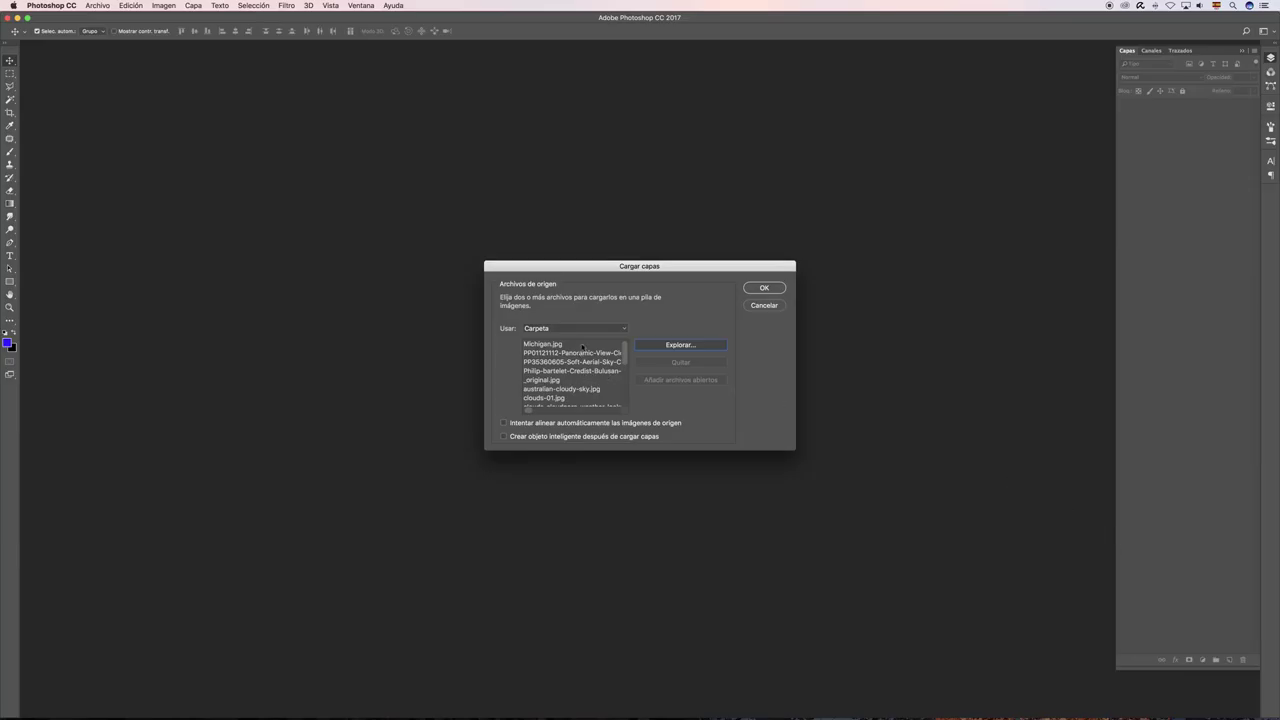
# Confirm the Clouds image list so its photos stack as layers in a new document
pyautogui.scroll(-5, 626, 356)
pyautogui.scroll(5, 626, 356)
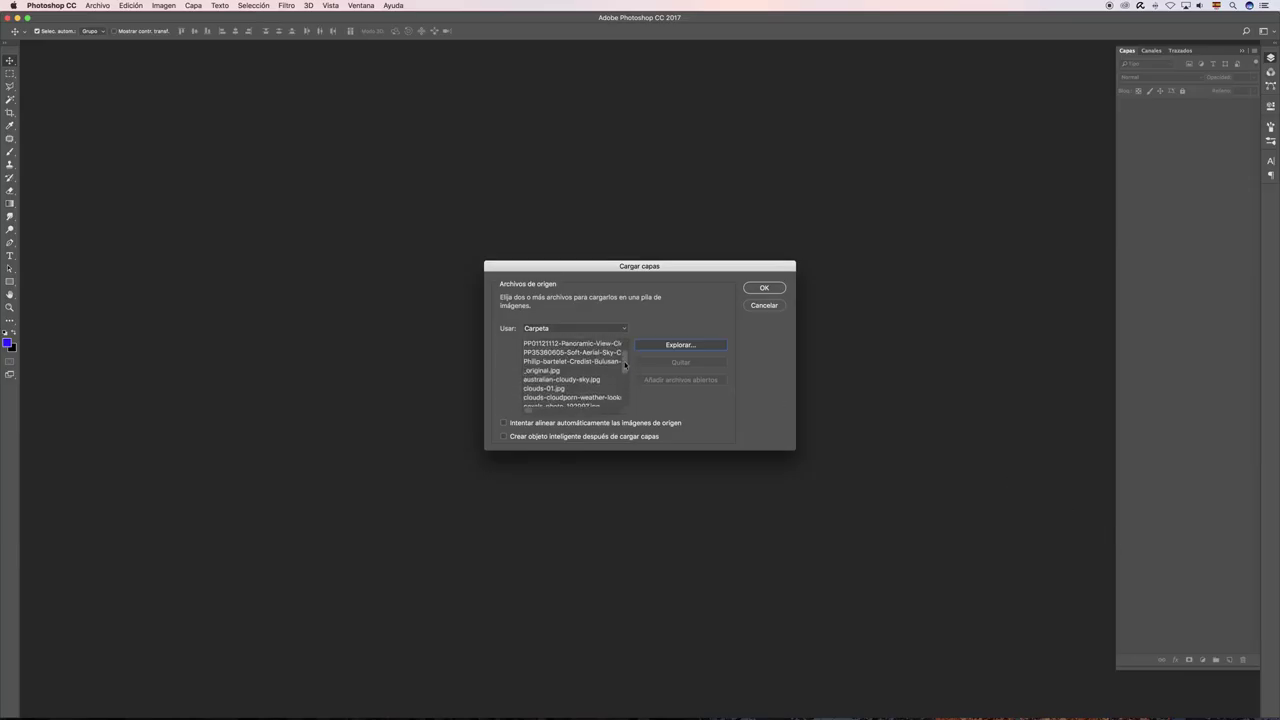
pyautogui.click(776, 286)
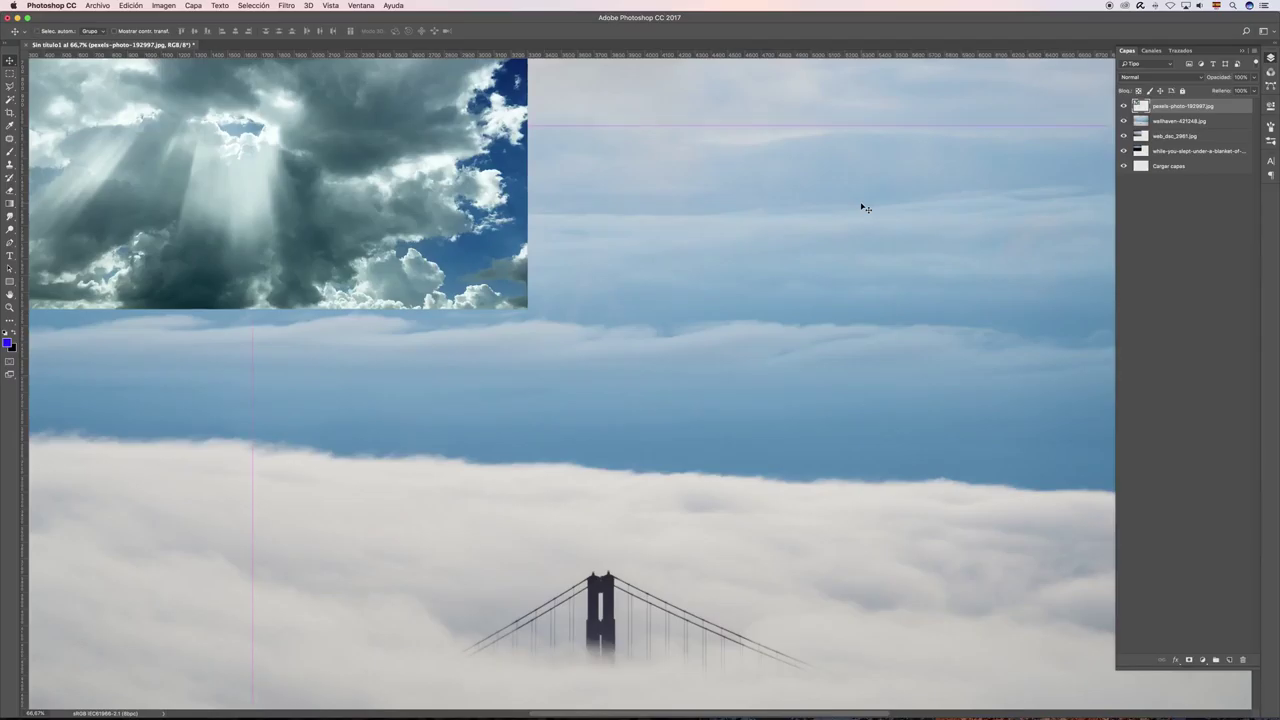
# Zoom out, hide and re-show the upper cloud layers, then close the document without saving
pyautogui.press('super+minus')
pyautogui.press('super+minus')
pyautogui.press('super+minus')
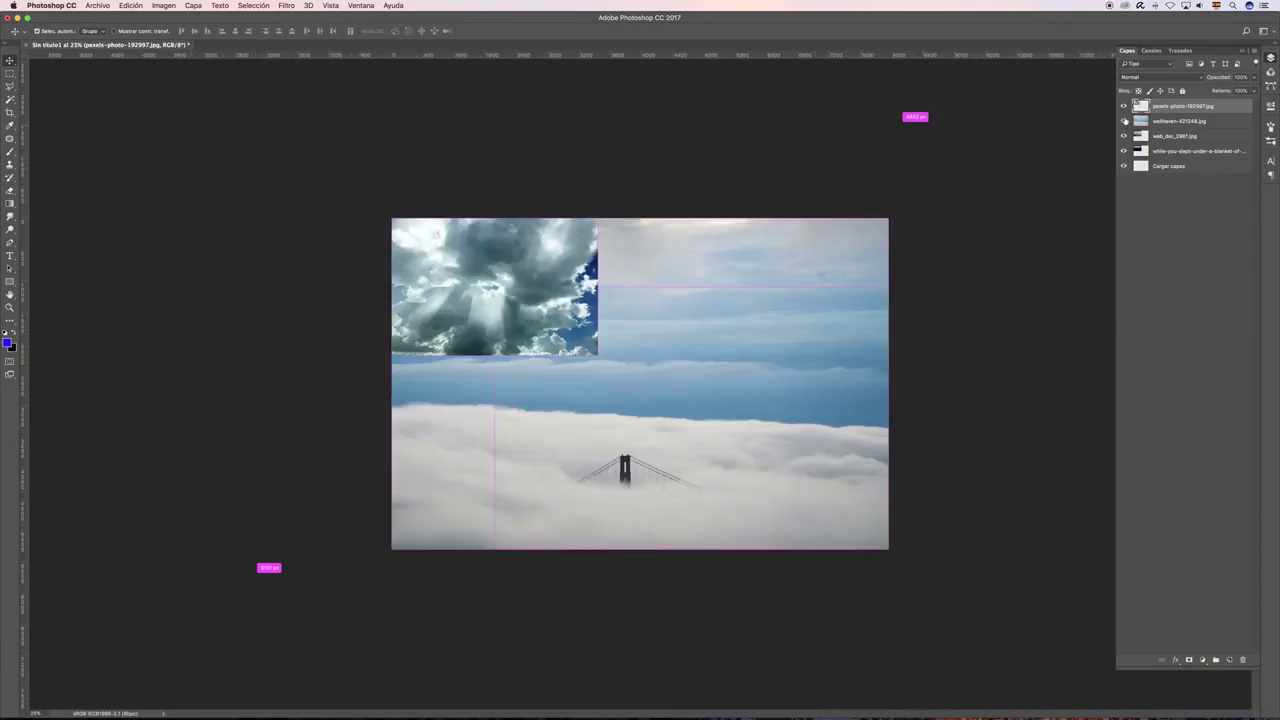
pyautogui.moveTo(1124, 107); pyautogui.dragTo(1124, 165)
pyautogui.keyDown('alt'); pyautogui.click(1123, 150); pyautogui.keyUp('alt')
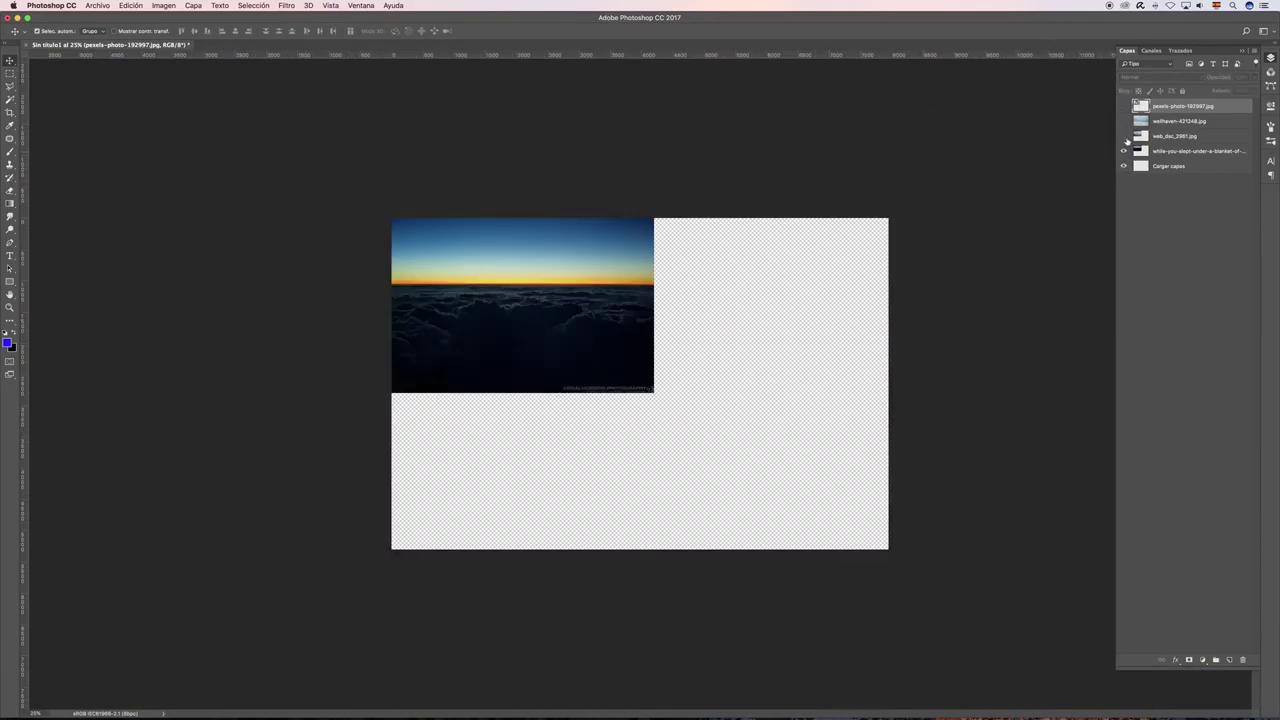
pyautogui.click(1123, 120)
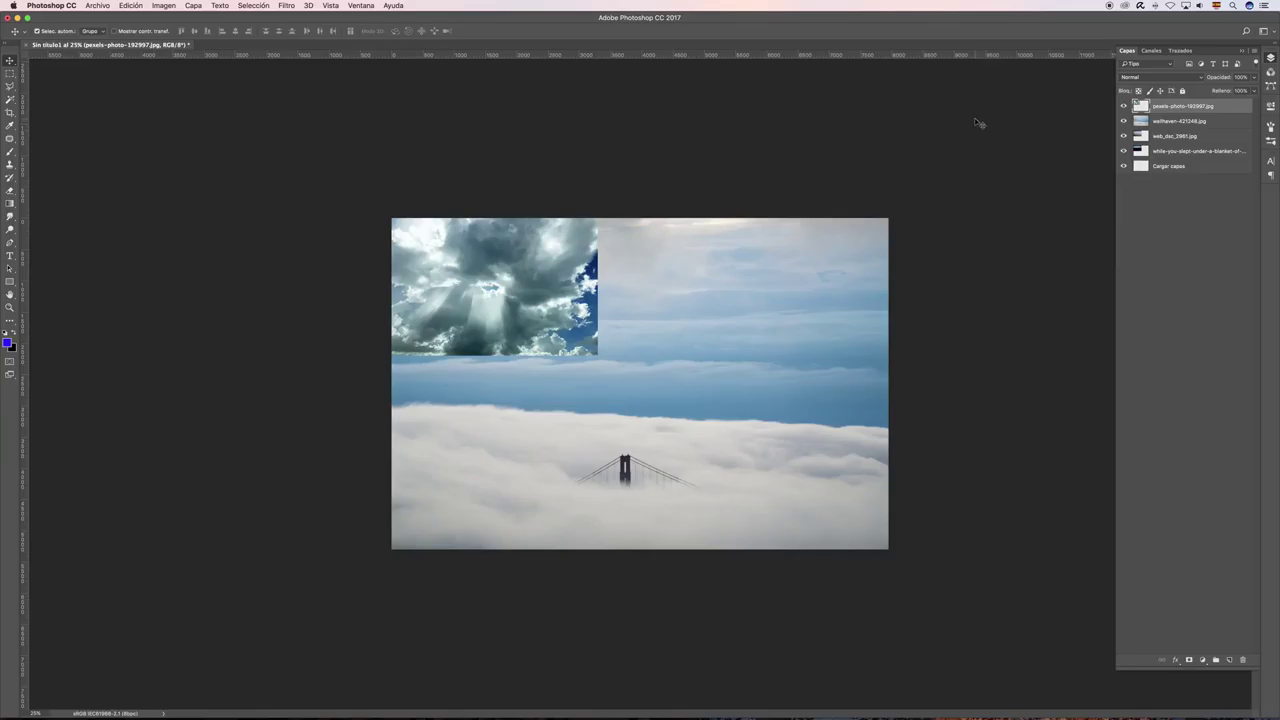
pyautogui.press('super+w')
pyautogui.click(609, 231)
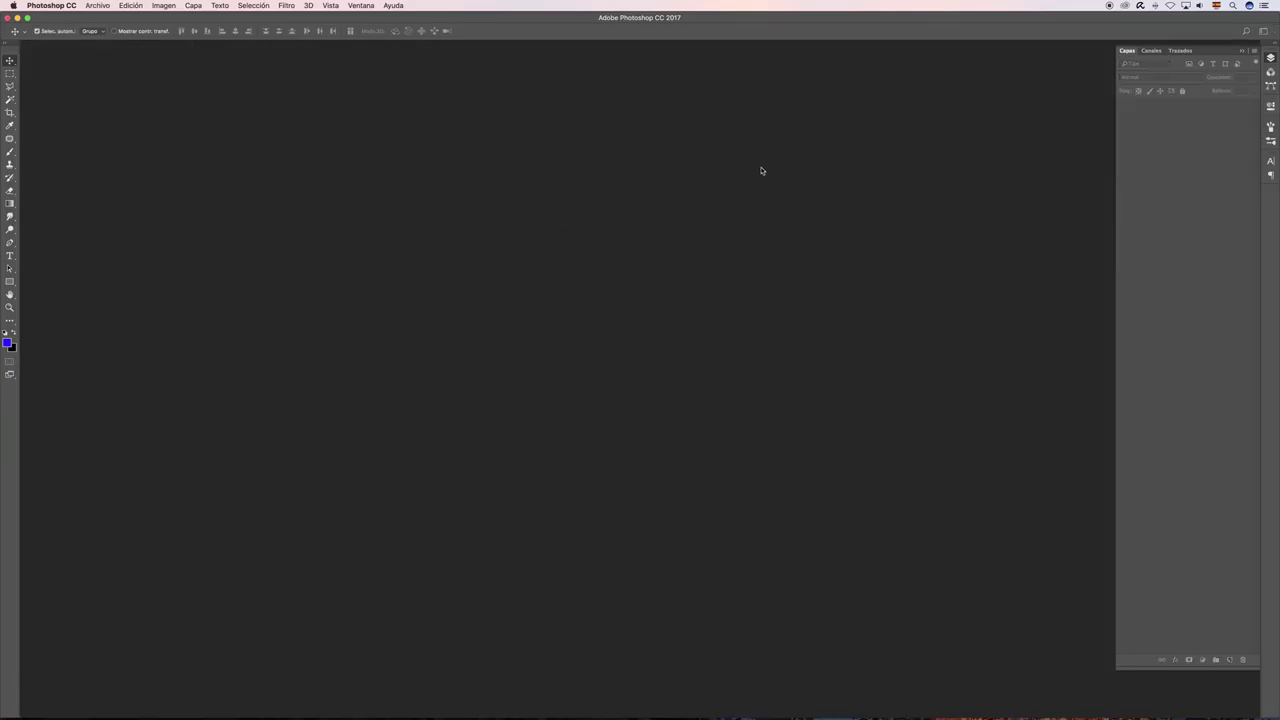
# Create a blank 210 × 210 mm, 300 ppi document from the saved Lienzo cuadrado preset
pyautogui.press('super+n')
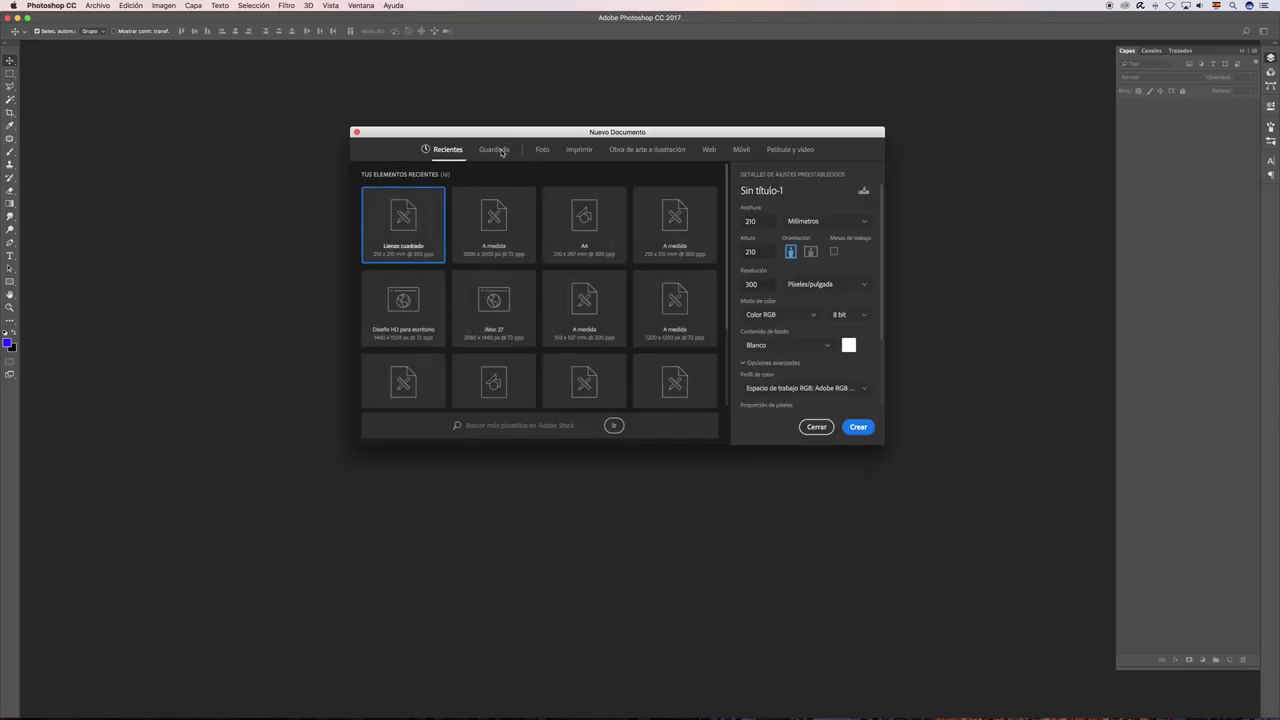
pyautogui.click(494, 150)
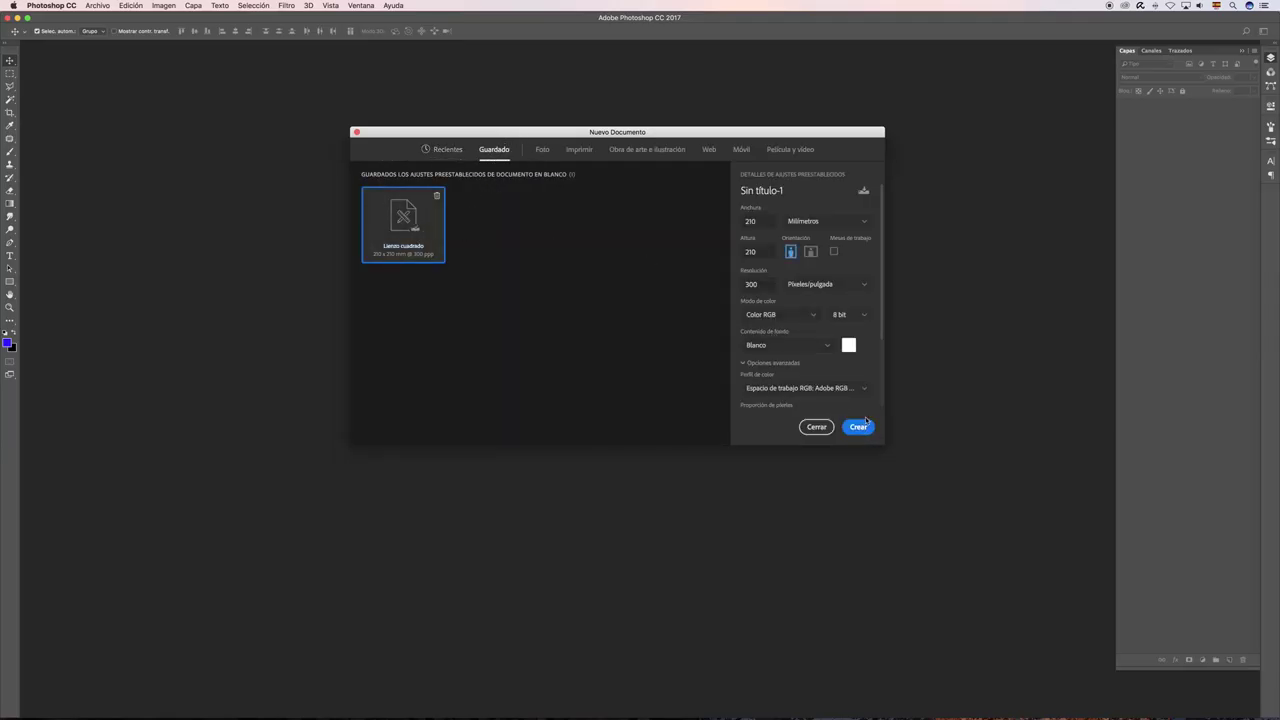
pyautogui.click(858, 427)
pyautogui.press('super+Tab')
pyautogui.click(714, 369)
pyautogui.click(798, 248)
pyautogui.click(885, 330)
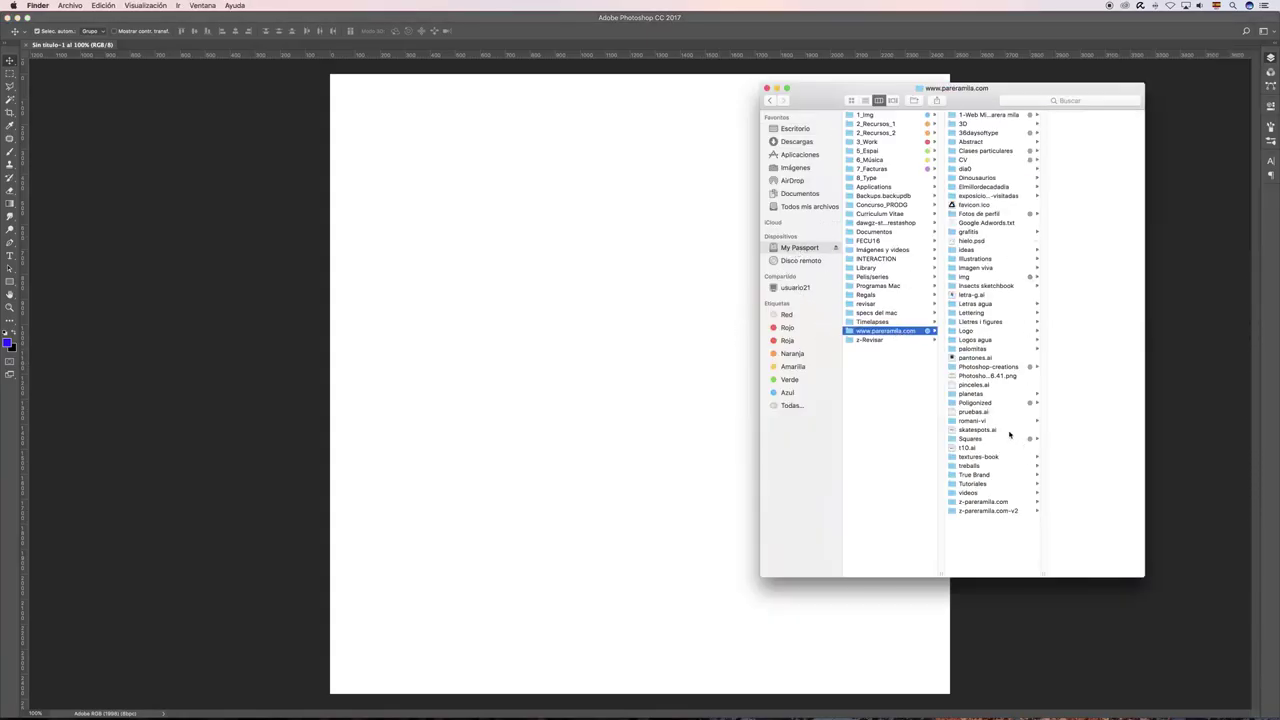
# Drag all images from Finder's Photoshop-creations > pictures > Animals folder onto the Photoshop canvas
pyautogui.click(990, 367)
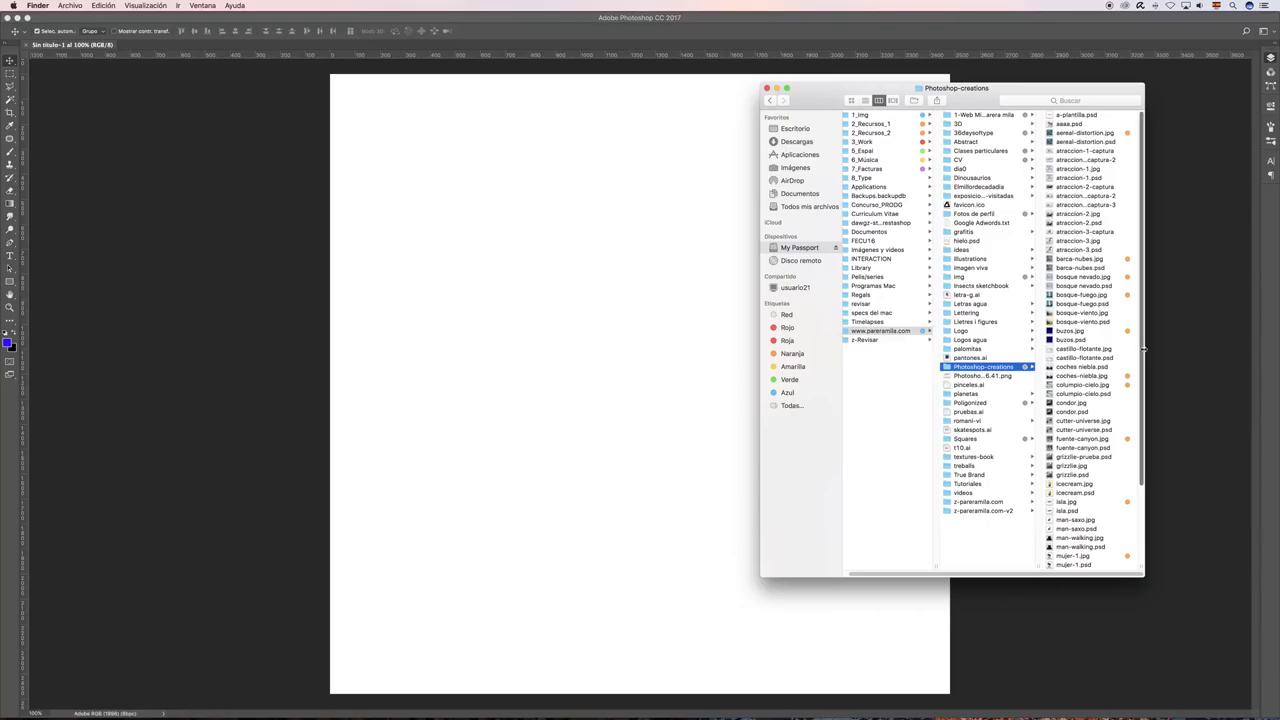
pyautogui.scroll(-3, 1100, 450)
pyautogui.click(1085, 561)
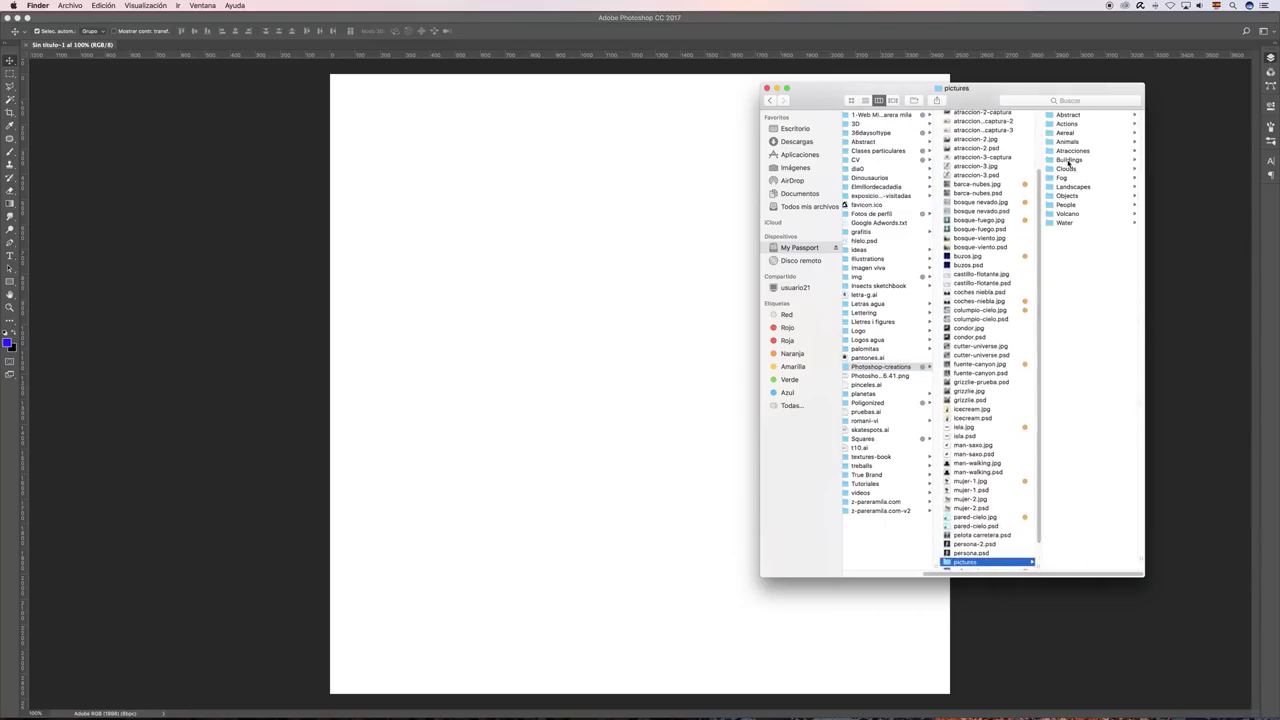
pyautogui.click(1074, 143)
pyautogui.moveTo(1091, 266); pyautogui.dragTo(1048, 112)
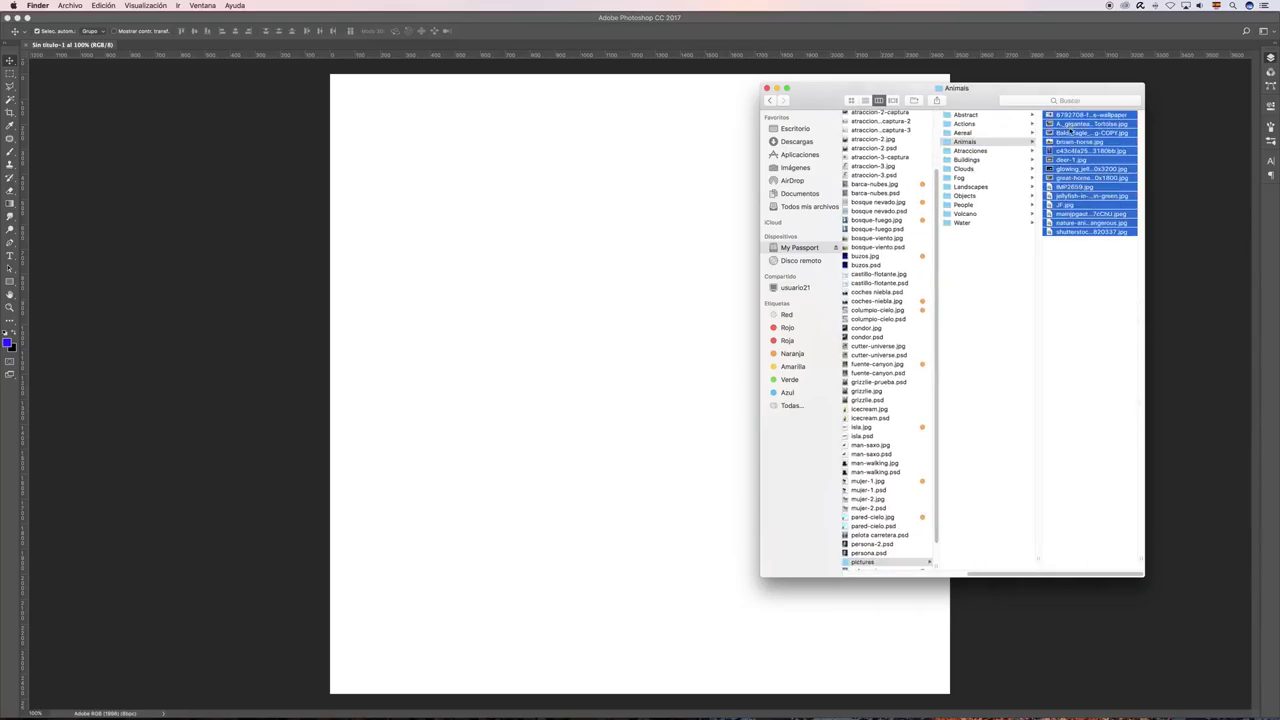
pyautogui.moveTo(1080, 180); pyautogui.dragTo(553, 245)
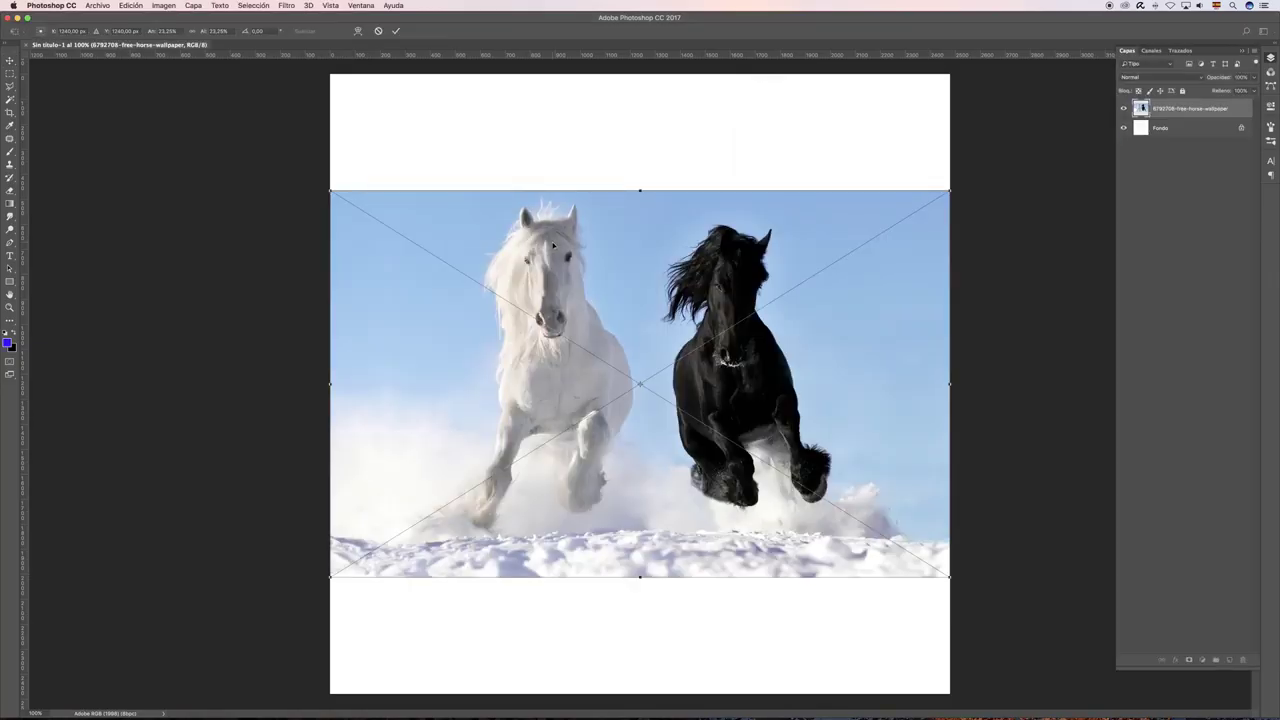
# Commit the placed horse image and each following animal photo as its own layer
pyautogui.press('Return')
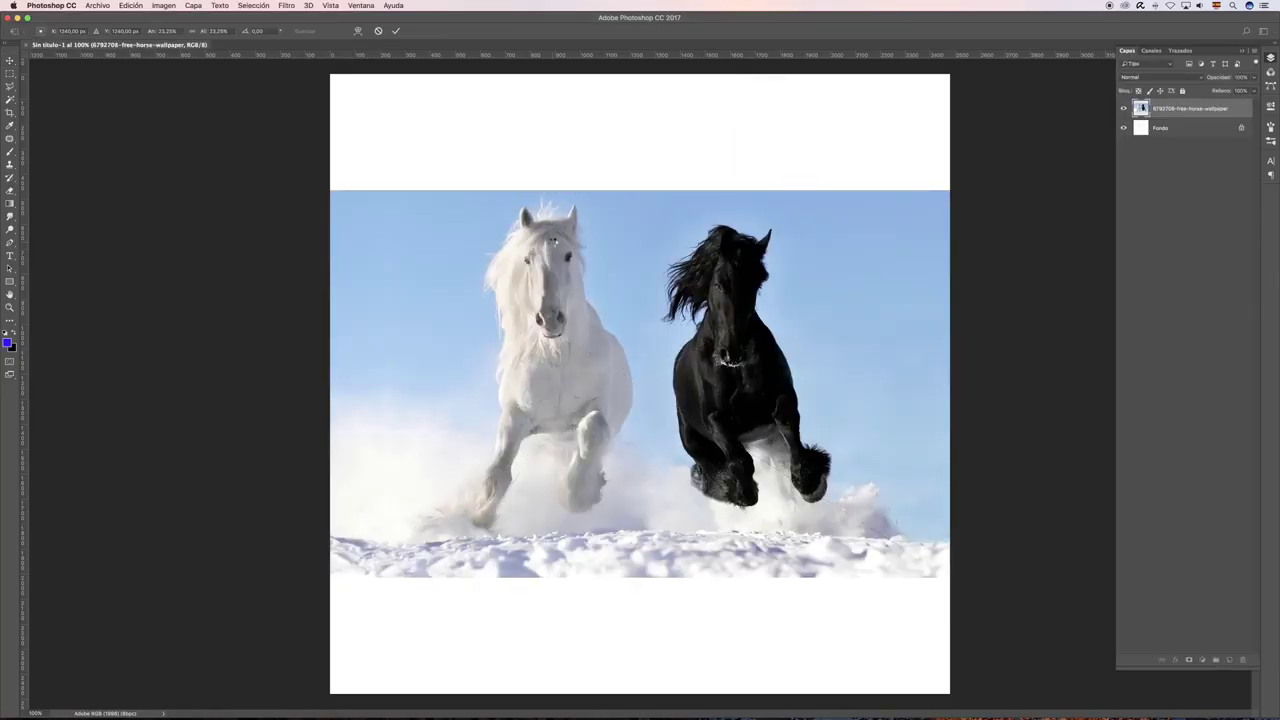
pyautogui.press('Return')
pyautogui.press('Return')
pyautogui.press('Return')
pyautogui.press('Return')
pyautogui.press('Return')
pyautogui.press('Return')
pyautogui.press('Return')
pyautogui.press('Return')
pyautogui.press('Return')
pyautogui.press('Return')
pyautogui.press('Return')
pyautogui.press('Return')
pyautogui.press('Return')
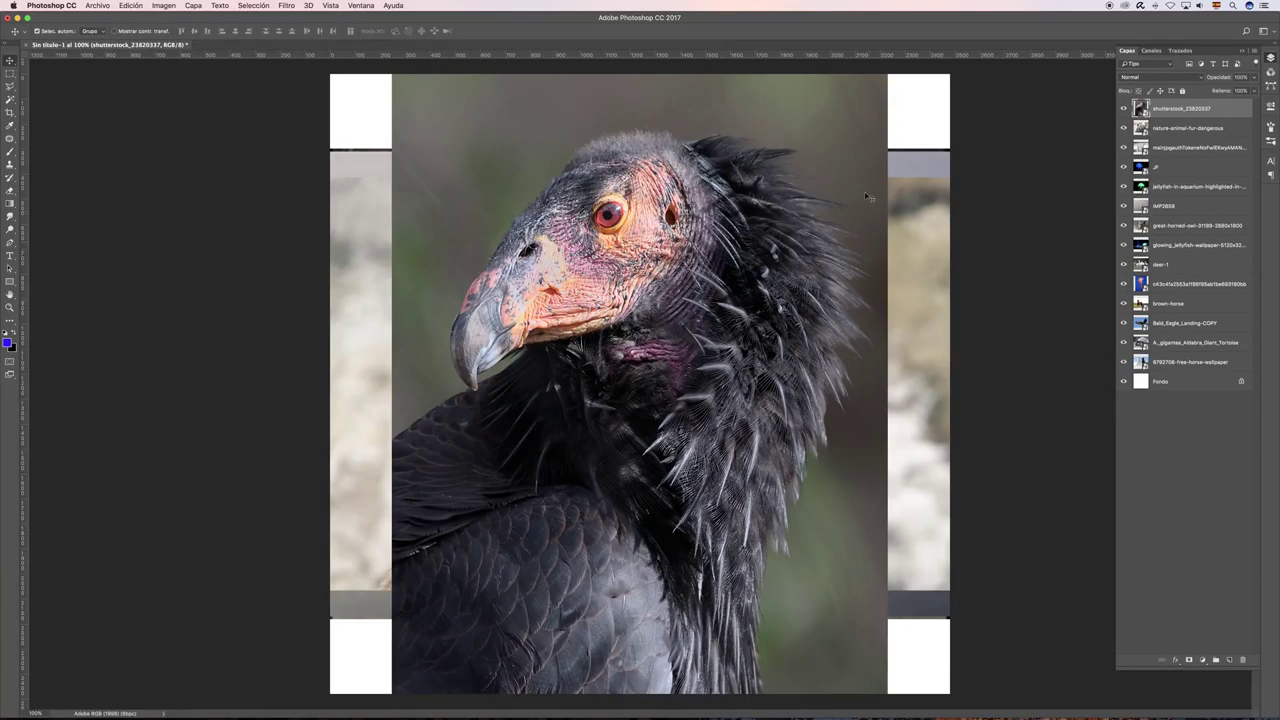